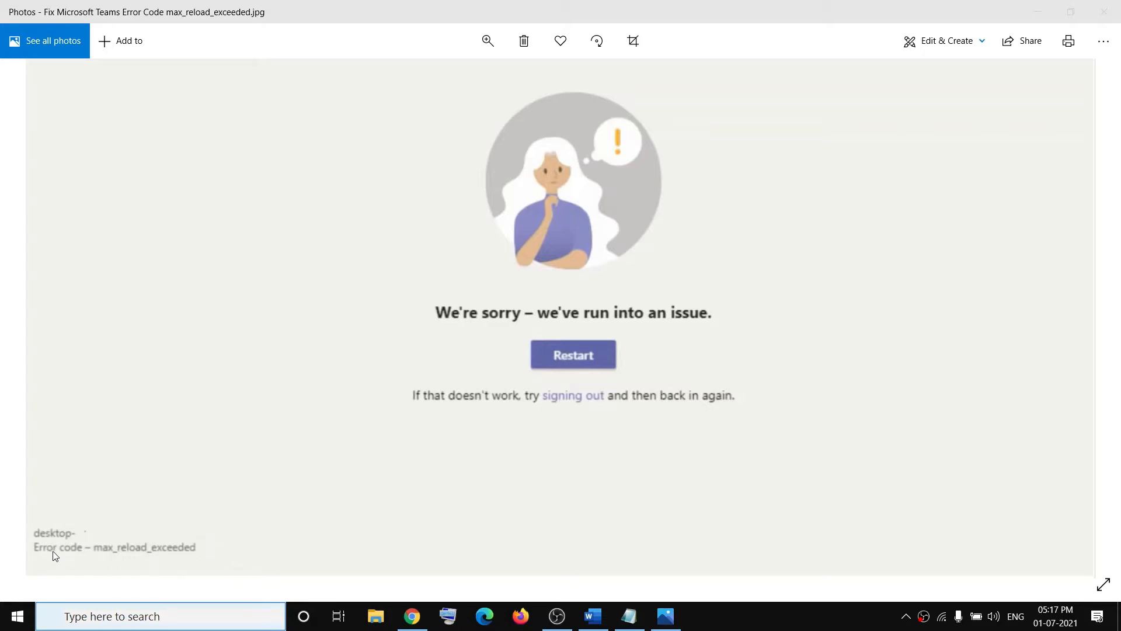
# Highlight the instruction to disconnect the account in the Word notes, and open the Access work or school page in Windows Settings.
pyautogui.click(593, 616)
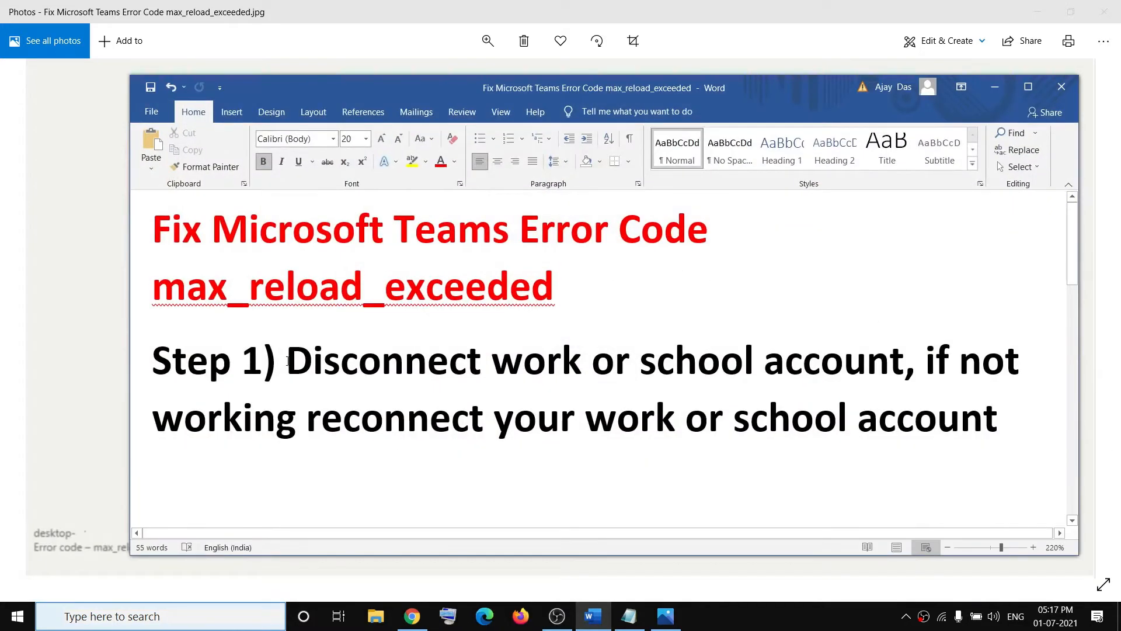
pyautogui.moveTo(287, 361); pyautogui.dragTo(905, 362)
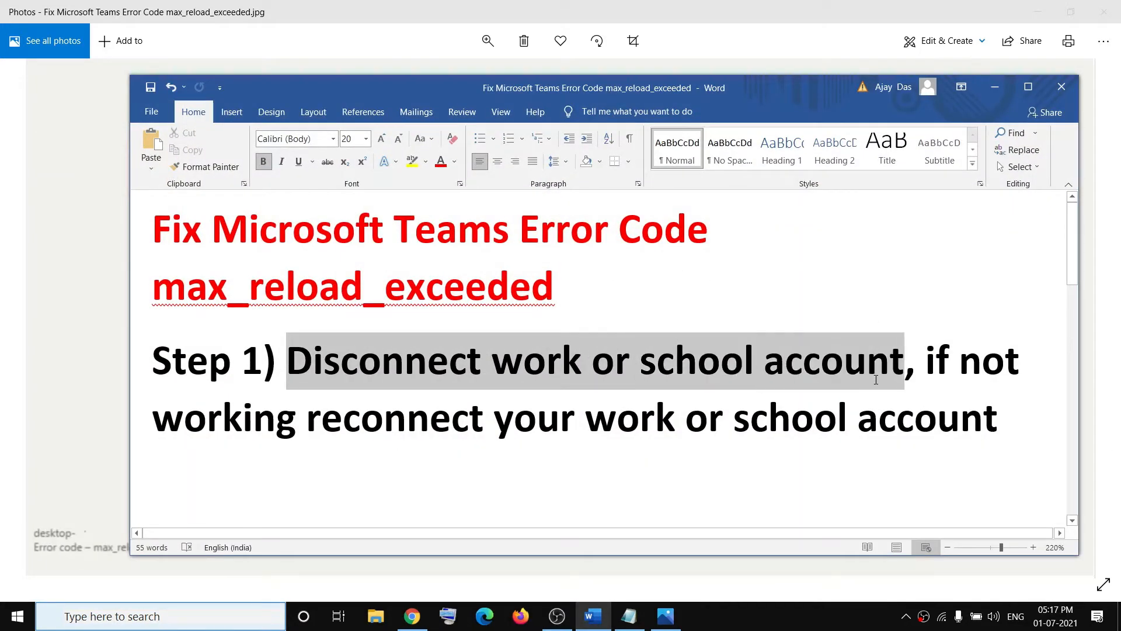
pyautogui.click(16, 616)
pyautogui.click(56, 549)
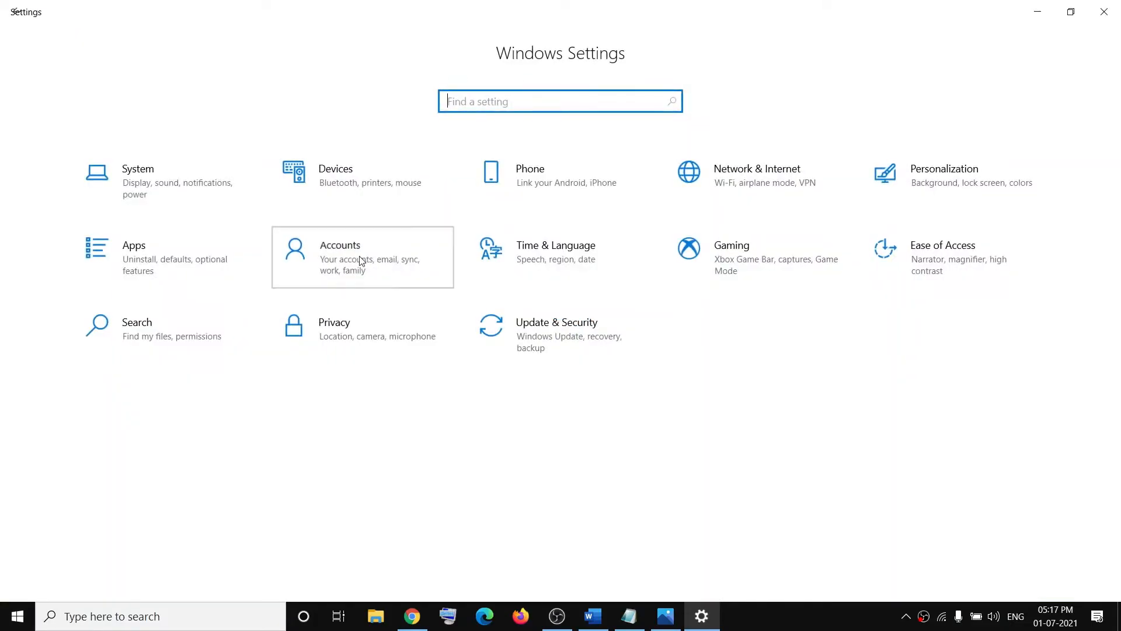
pyautogui.click(361, 260)
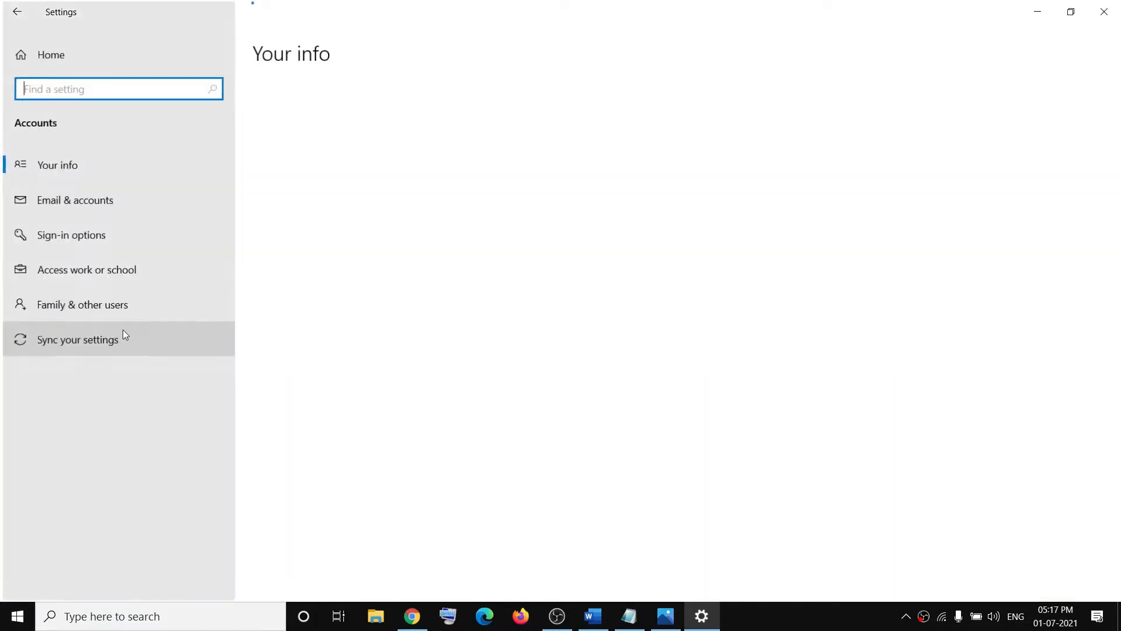
pyautogui.click(96, 275)
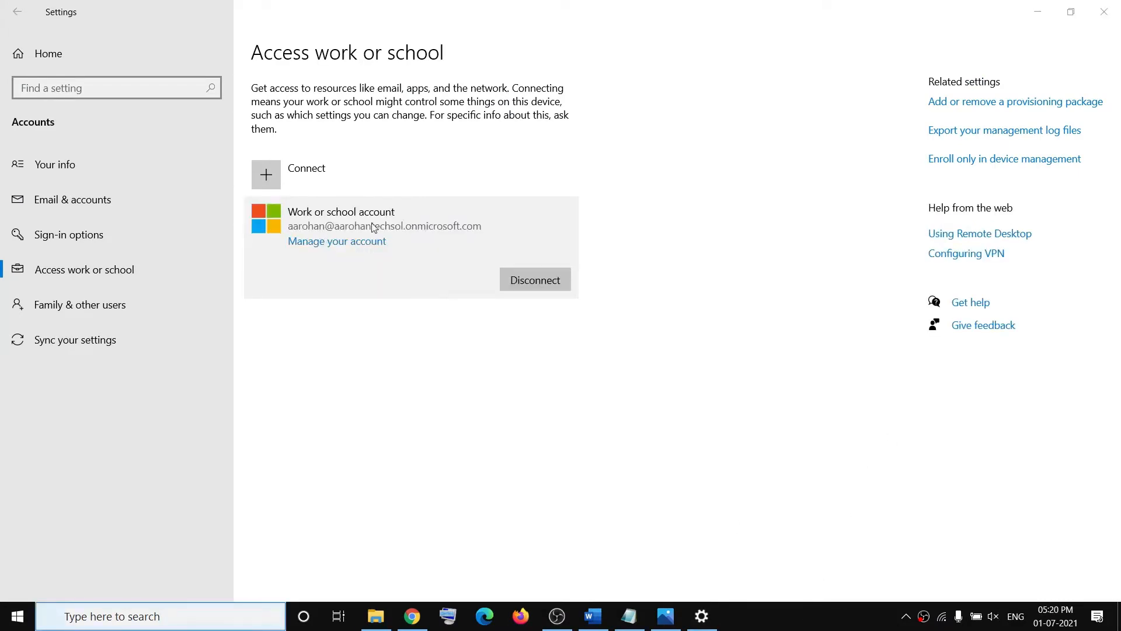
# Disconnect the listed work or school account from Windows and confirm its removal.
pyautogui.click(427, 237)
pyautogui.click(524, 281)
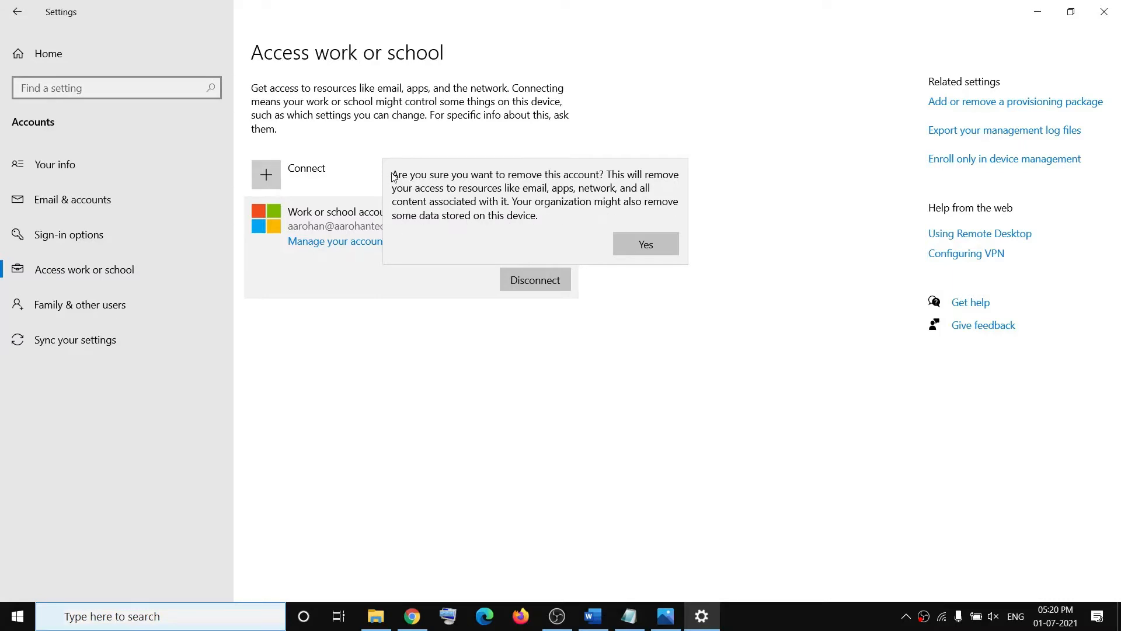
pyautogui.click(632, 243)
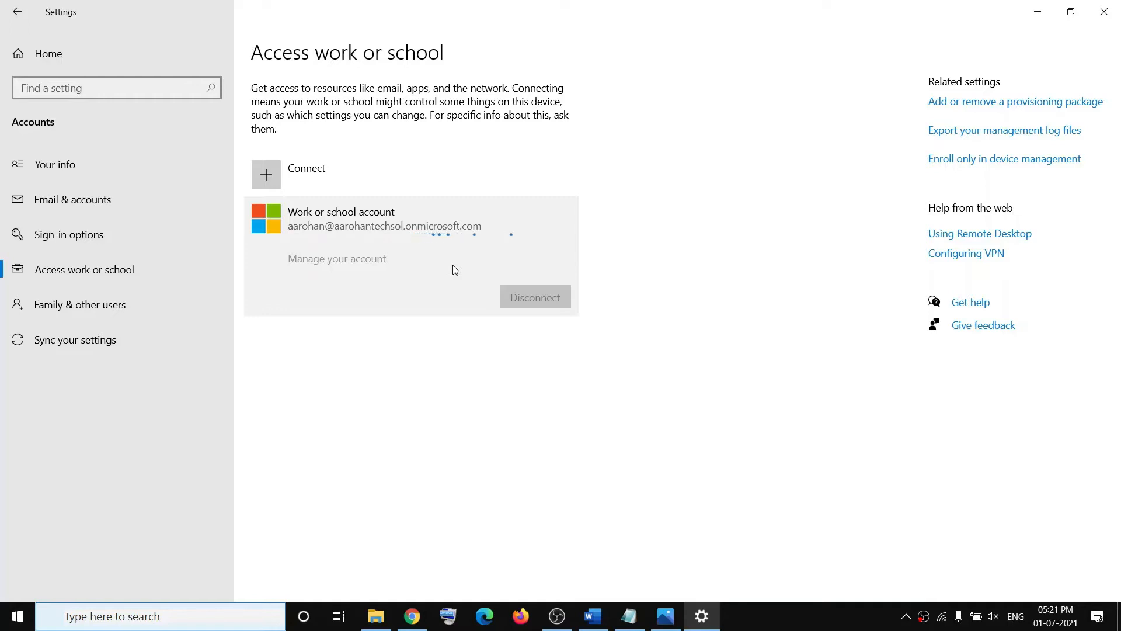
# Highlight the reconnect instruction in the Word notes and open the setup dialog for connecting a work or school account.
pyautogui.click(593, 616)
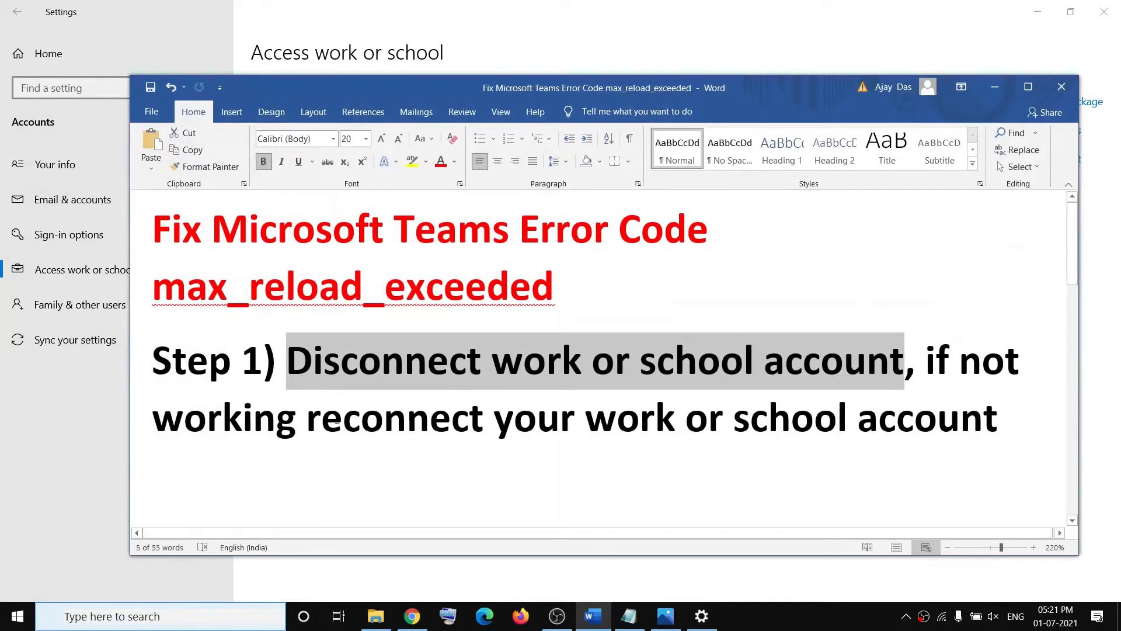
pyautogui.moveTo(306, 420); pyautogui.dragTo(823, 450)
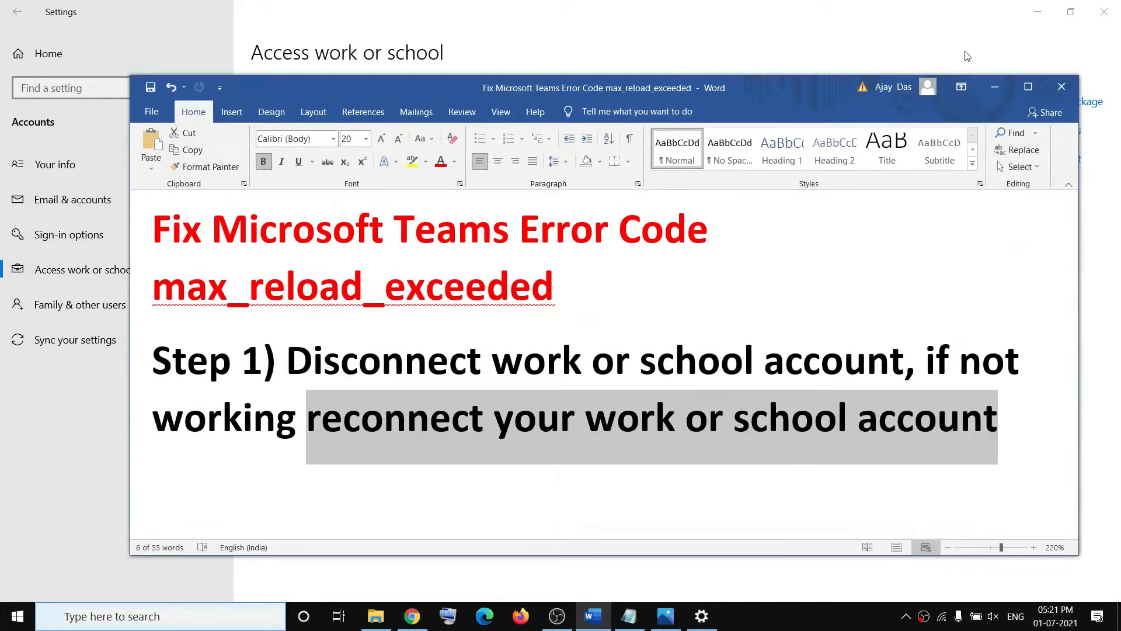
pyautogui.click(995, 86)
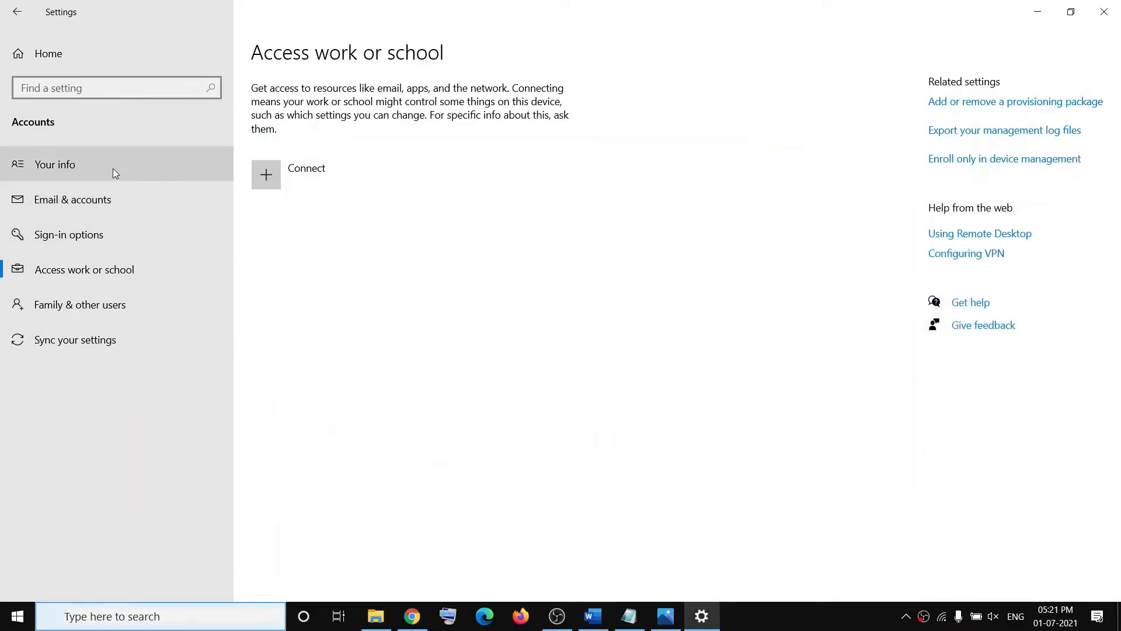
pyautogui.click(327, 175)
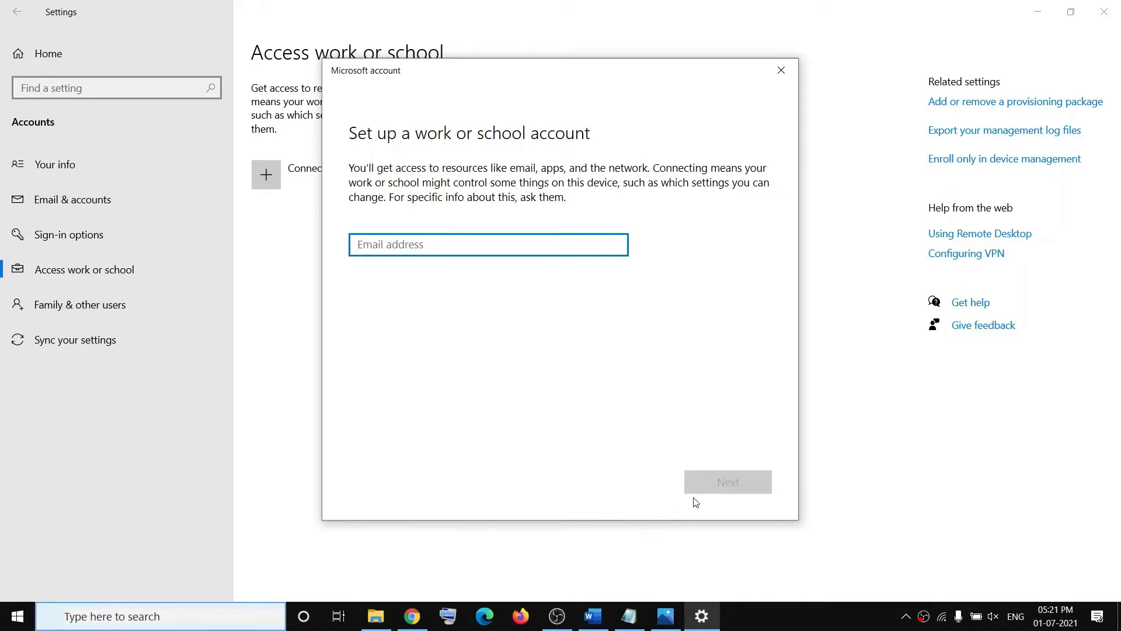
# Review step 1 and the Close Teams instruction of step 2 in the Word notes.
pyautogui.click(593, 616)
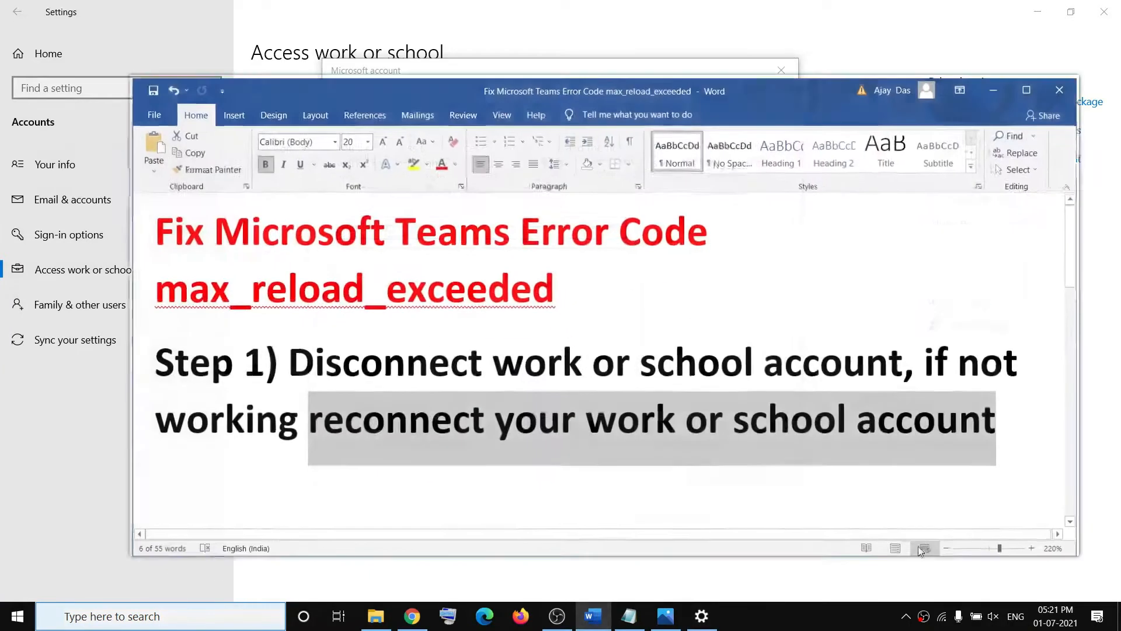
pyautogui.moveTo(287, 360); pyautogui.dragTo(998, 419)
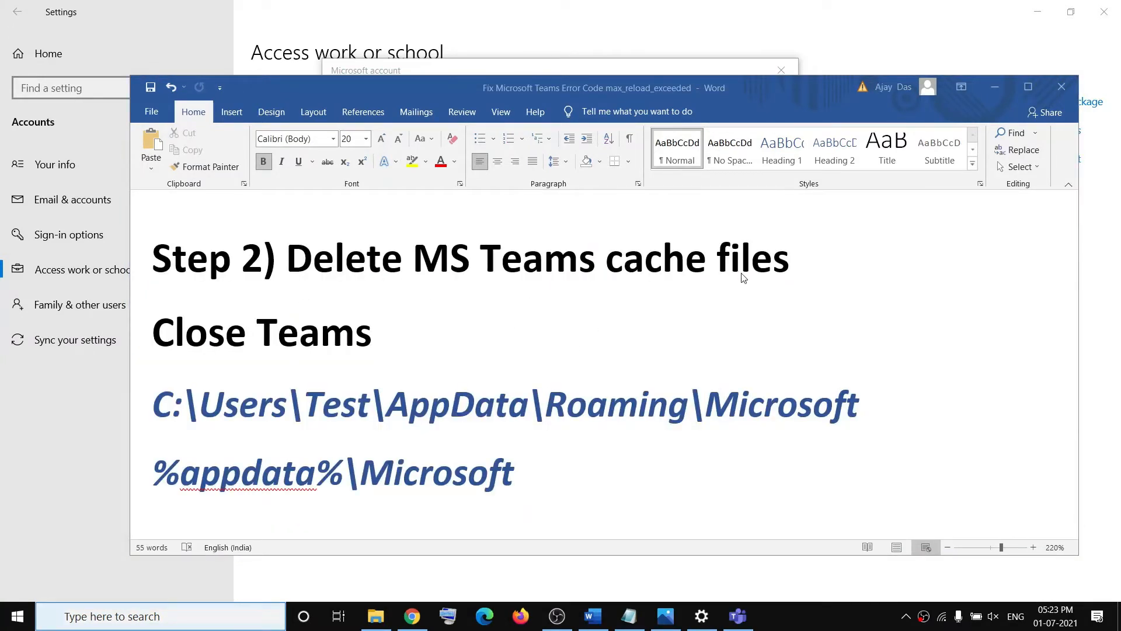
pyautogui.click(202, 320)
pyautogui.moveTo(140, 331); pyautogui.dragTo(236, 335)
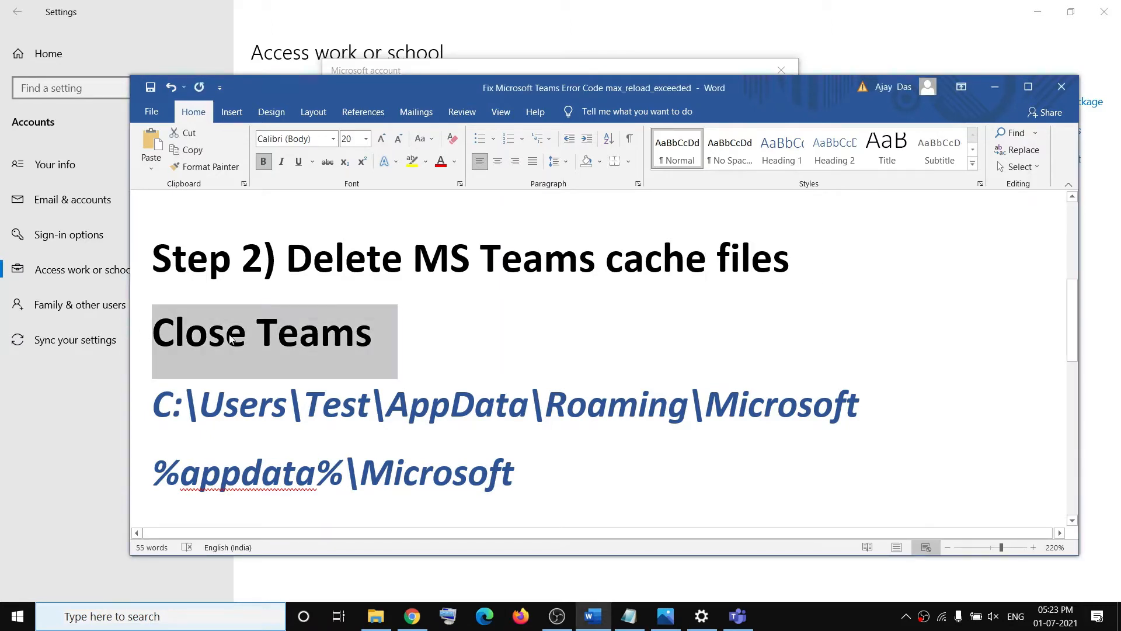
pyautogui.click(257, 332)
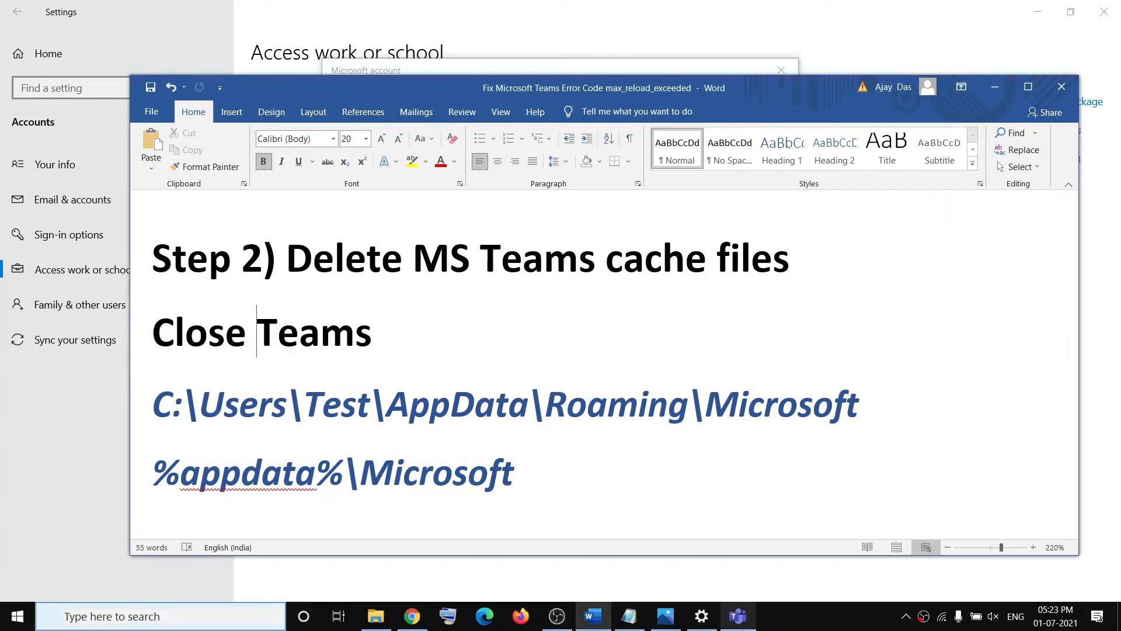
# Close the Microsoft Teams window and end the Microsoft Teams task in Task Manager.
pyautogui.click(738, 615)
pyautogui.click(956, 54)
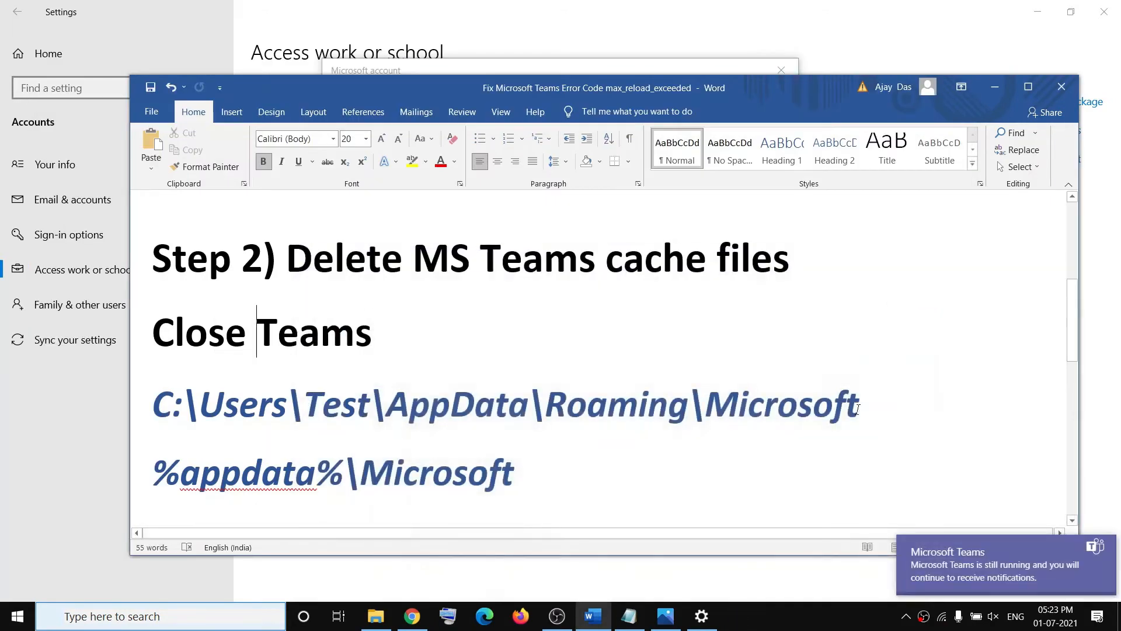
pyautogui.rightClick(798, 622)
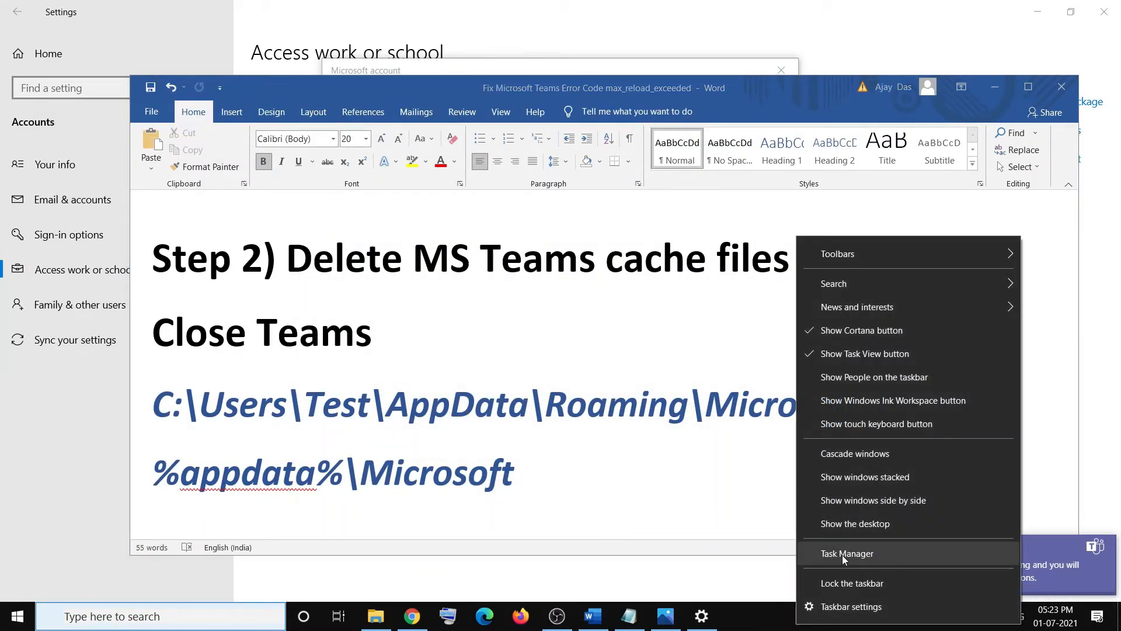
pyautogui.click(843, 555)
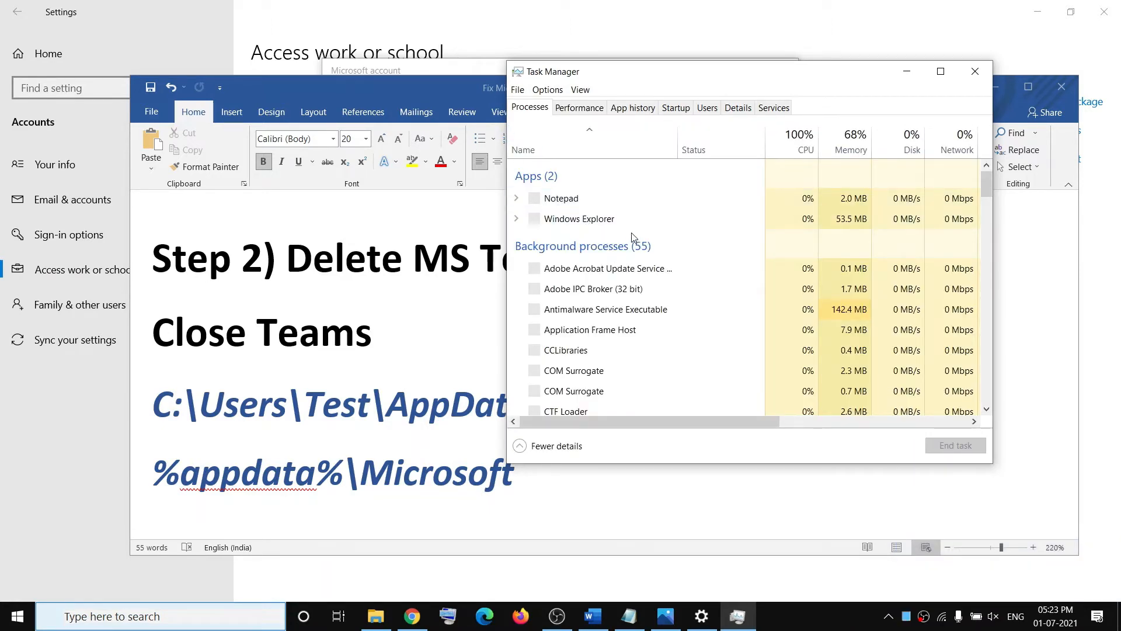
pyautogui.click(608, 220)
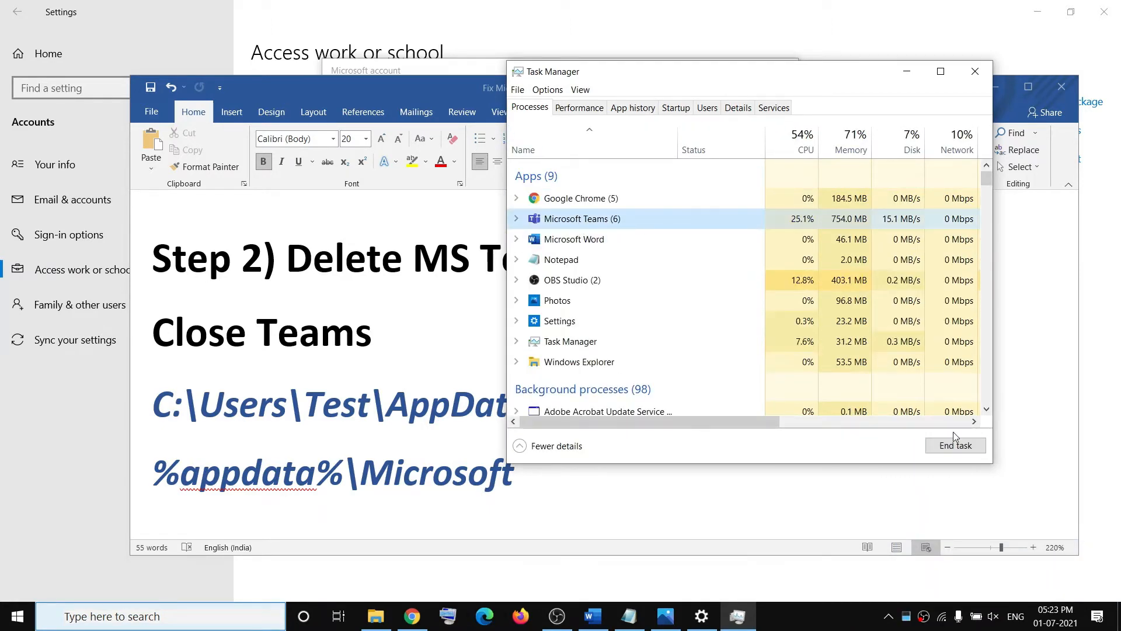
pyautogui.click(973, 446)
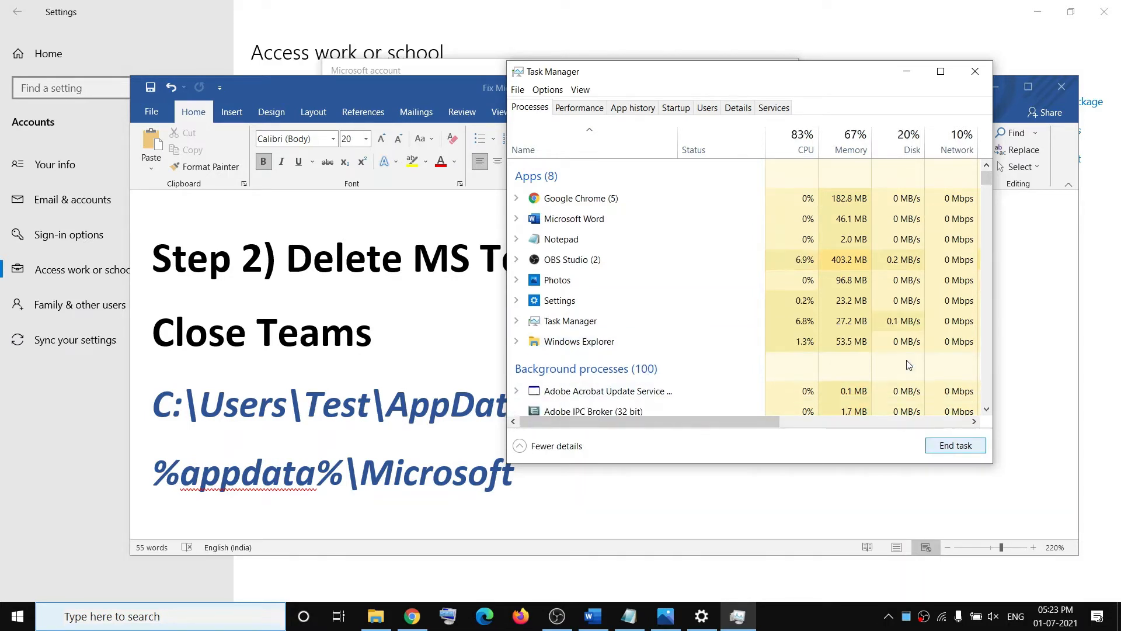
pyautogui.click(976, 69)
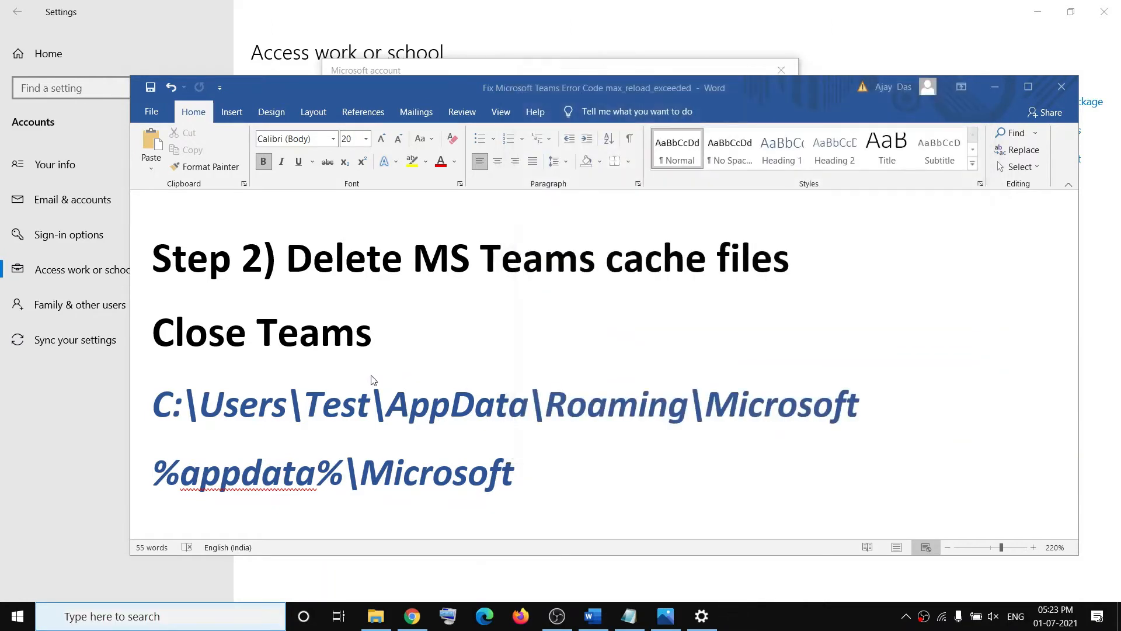
# Copy the path %appdata%\Microsoft from the Word notes and open that folder through Windows search.
pyautogui.moveTo(155, 412); pyautogui.dragTo(716, 431)
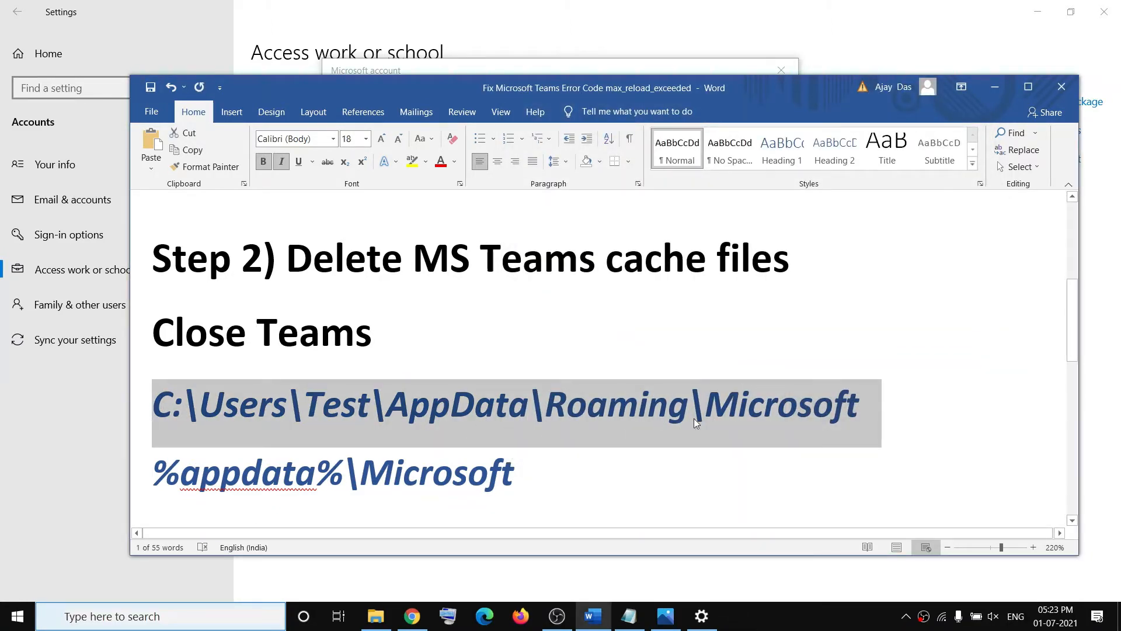
pyautogui.moveTo(534, 476); pyautogui.dragTo(167, 465)
pyautogui.hotkey('ctrl', 'c')
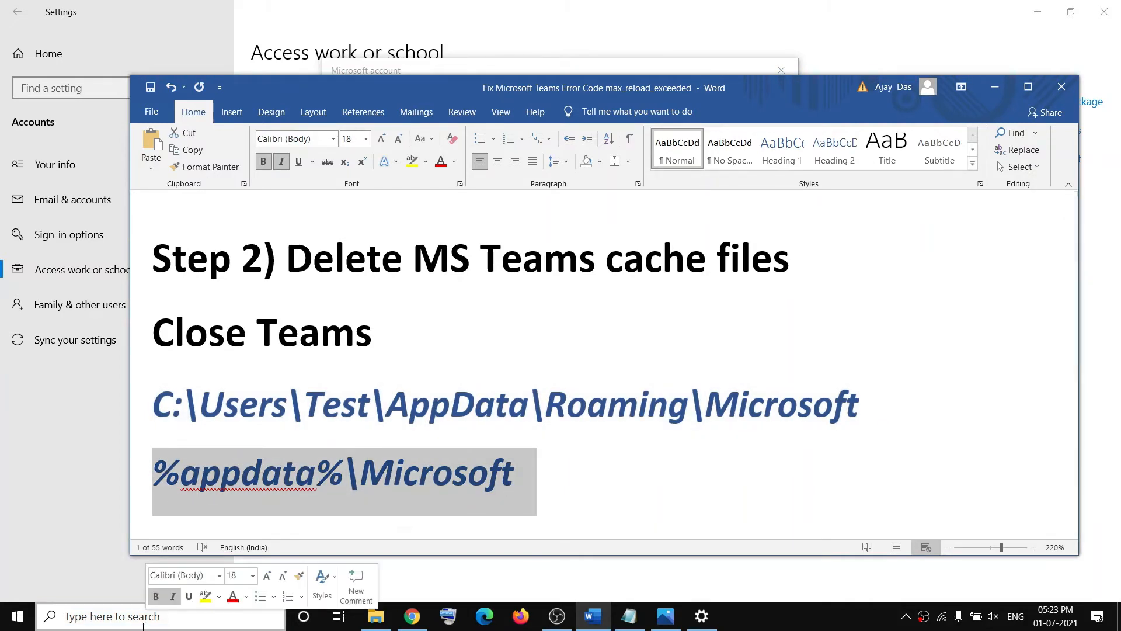
pyautogui.click(139, 620)
pyautogui.hotkey('ctrl', 'v')
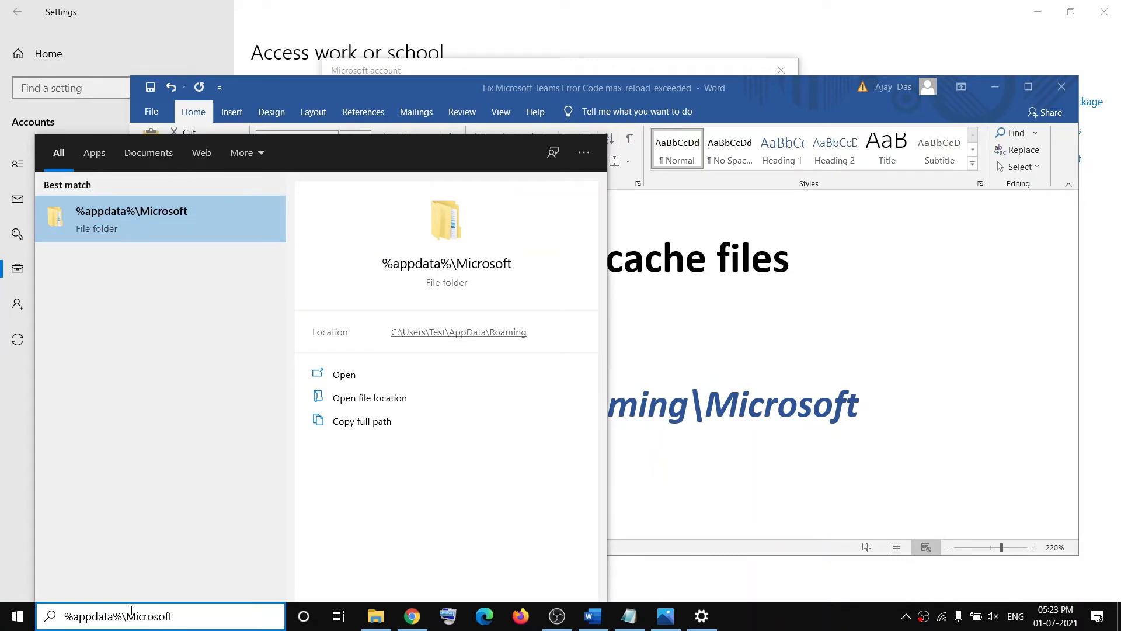
pyautogui.click(135, 215)
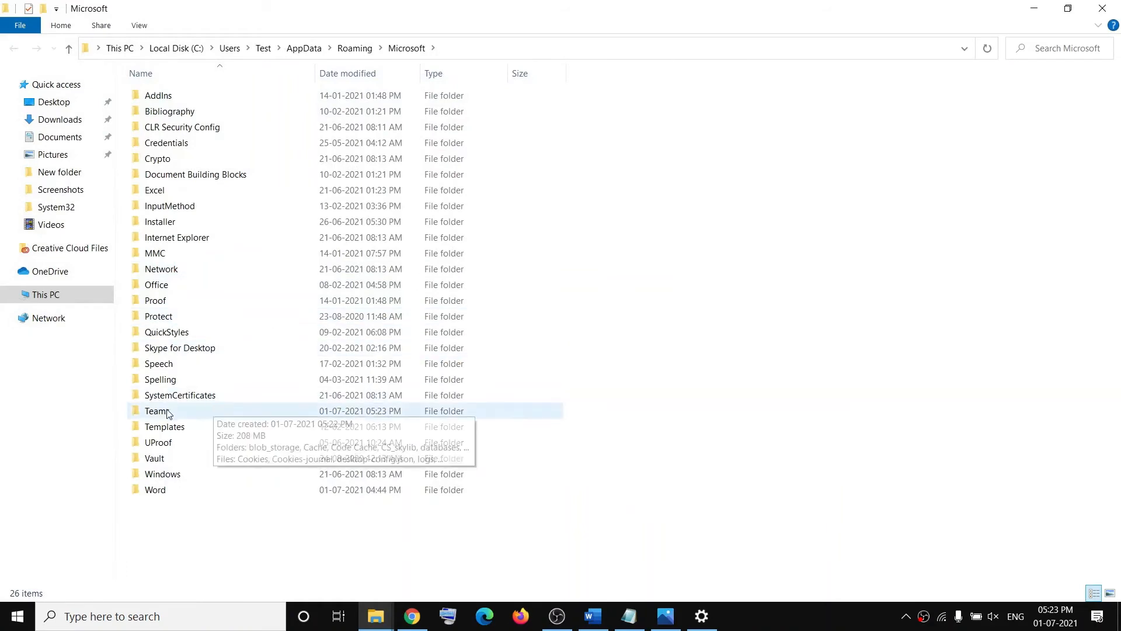
# Delete the Teams folder from AppData\Roaming\Microsoft and close File Explorer.
pyautogui.click(167, 412)
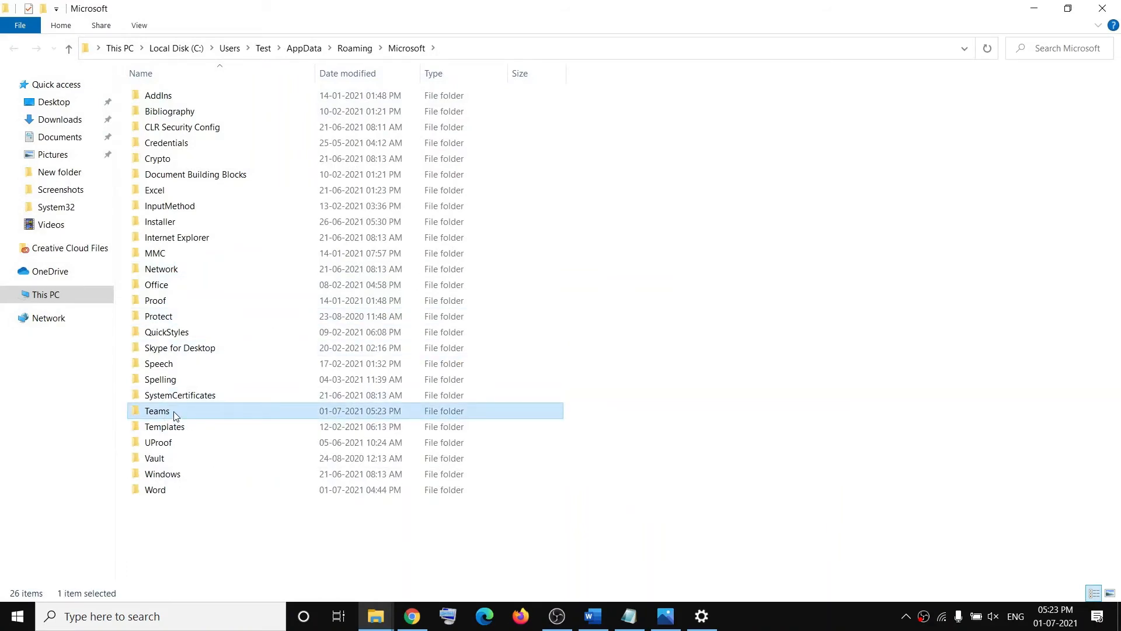
pyautogui.rightClick(173, 411)
pyautogui.click(58, 363)
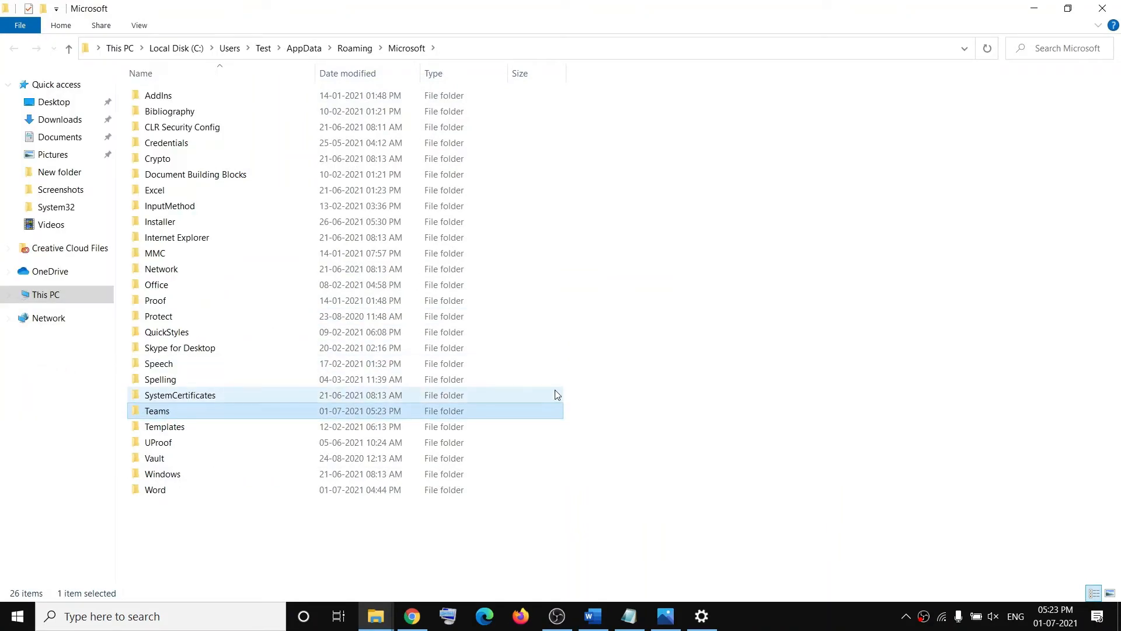
pyautogui.click(1103, 8)
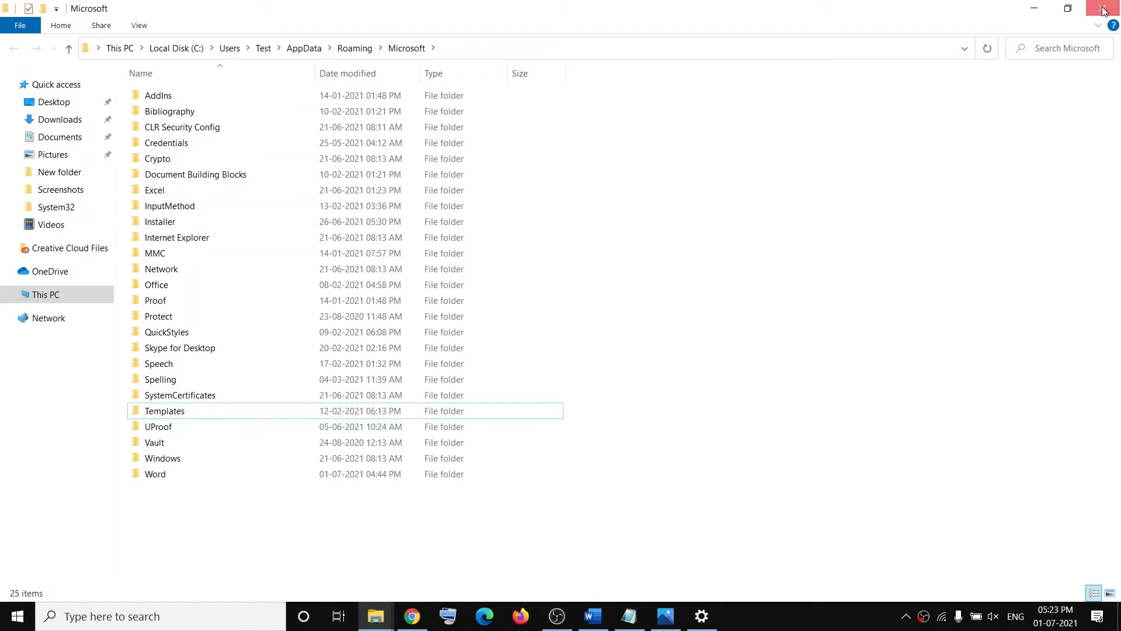
# Search Windows for "teams" and launch Microsoft Teams.
pyautogui.click(190, 621)
pyautogui.write('teams')
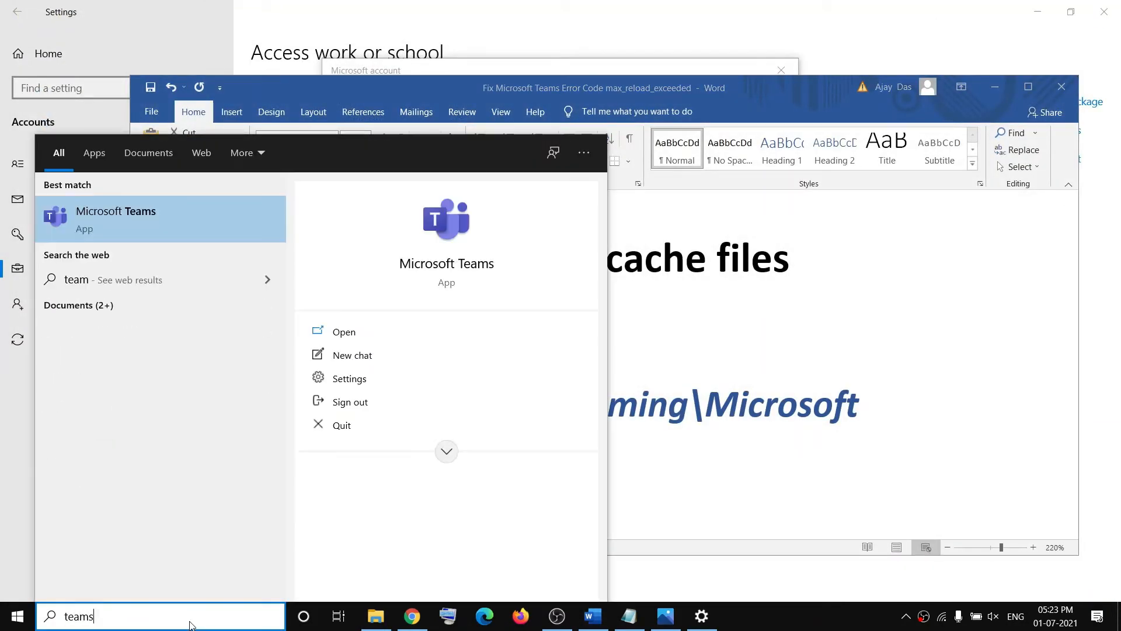
pyautogui.press('Escape')
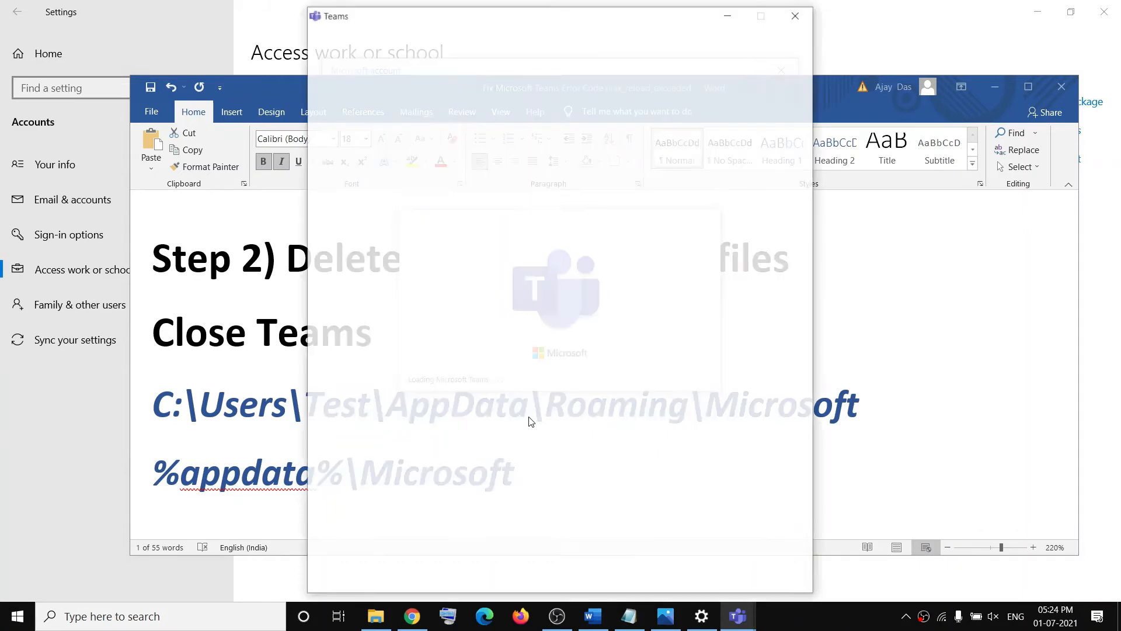
# Read on to step 3 in the Word notes and highlight the instruction to uninstall and reinstall MS Teams.
pyautogui.click(254, 347)
pyautogui.scroll(-5, 534, 389)
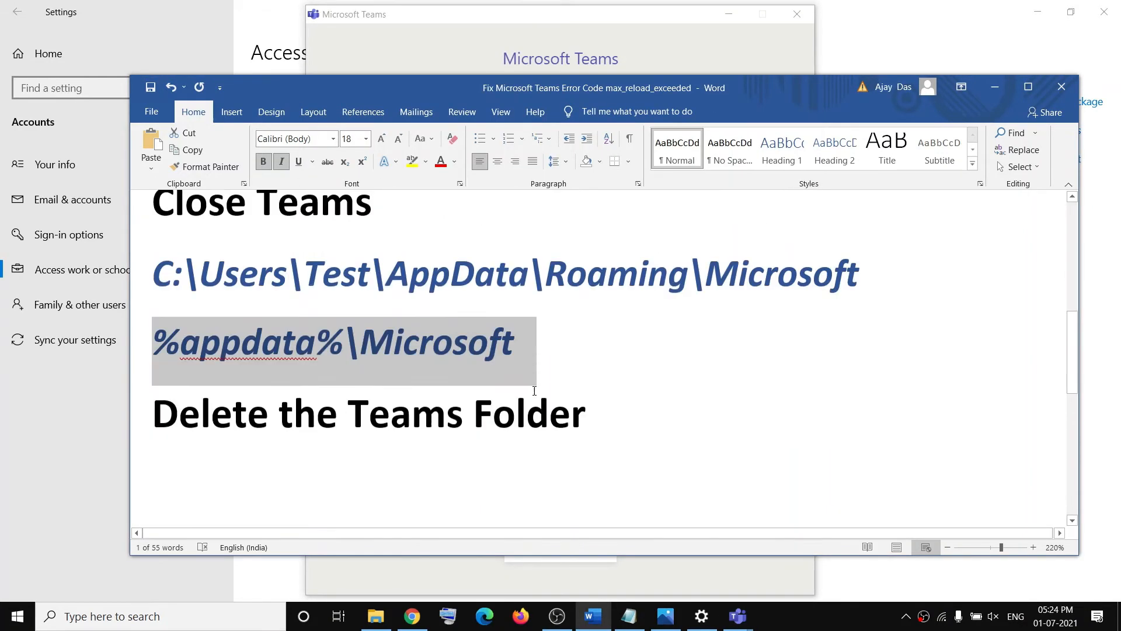
pyautogui.scroll(-2, 534, 389)
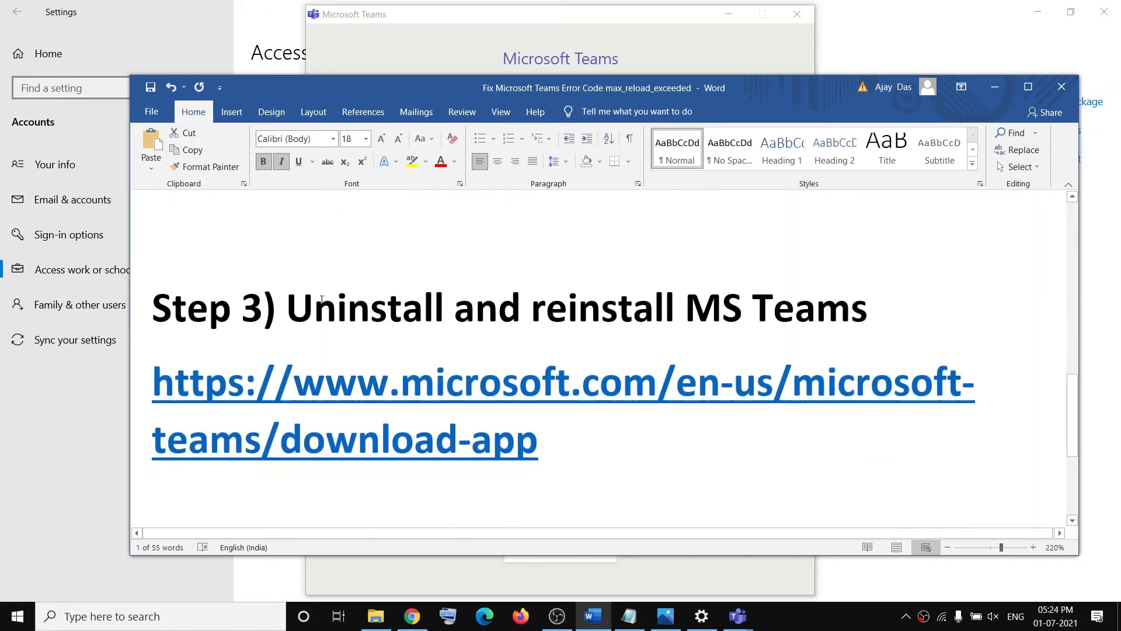
pyautogui.moveTo(287, 310); pyautogui.dragTo(783, 307)
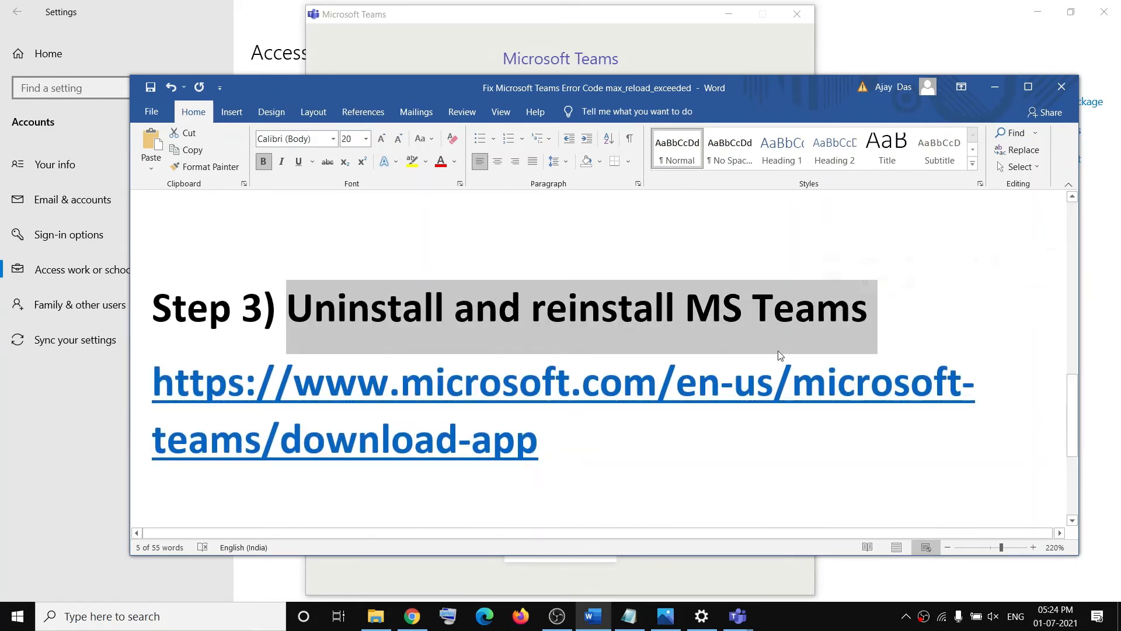
# Open Windows Settings and go from the work or school account page to Apps & features.
pyautogui.click(17, 616)
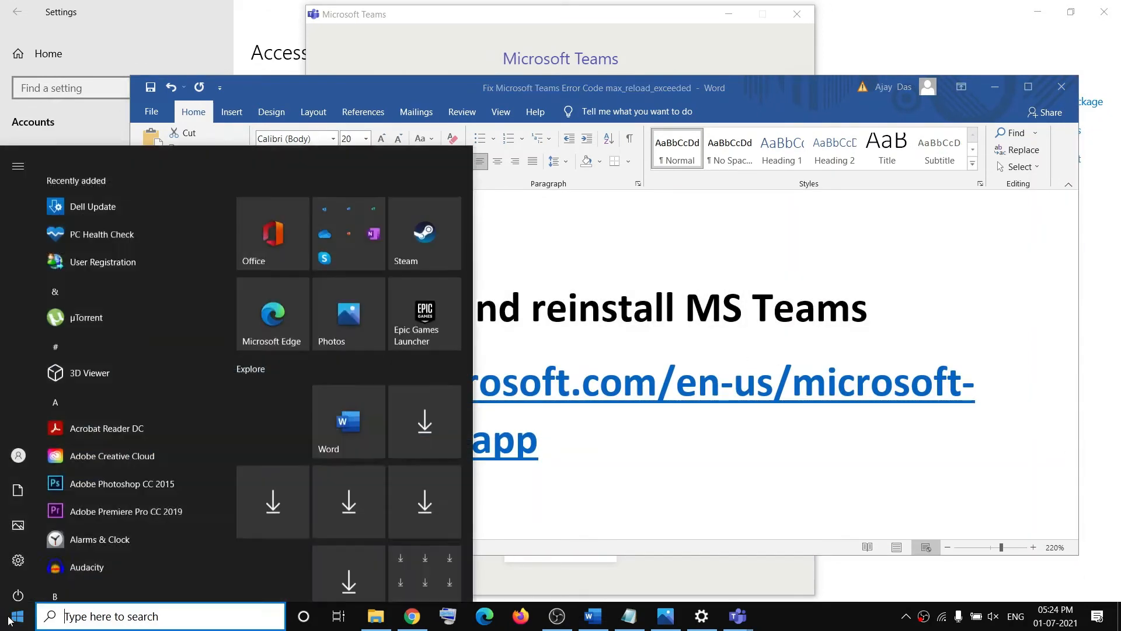
pyautogui.click(18, 551)
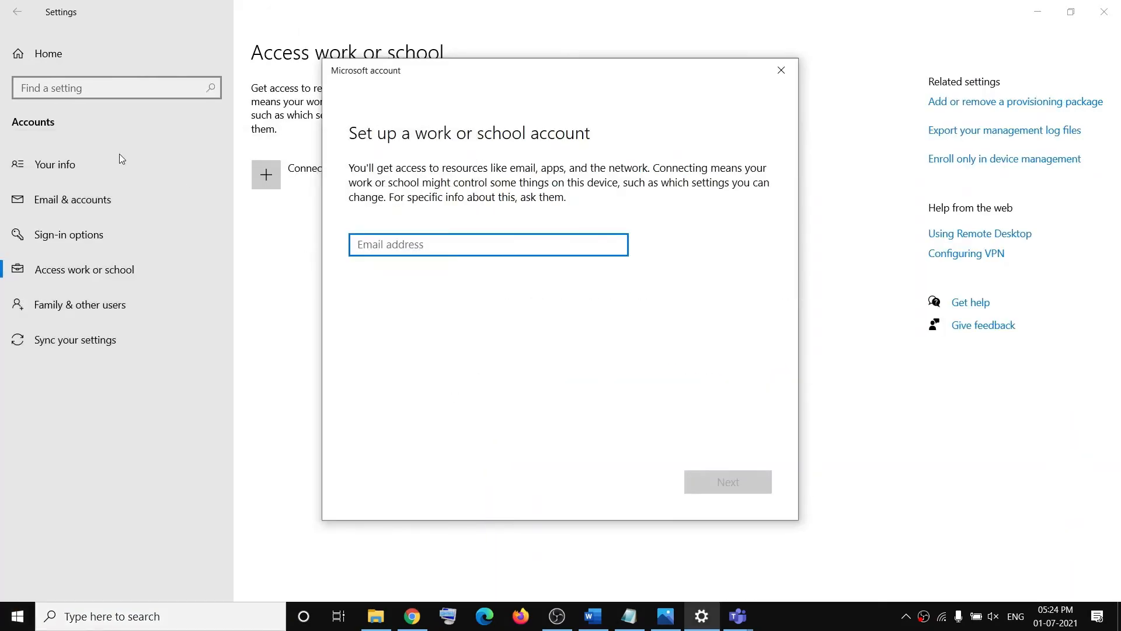
pyautogui.click(63, 54)
pyautogui.click(123, 259)
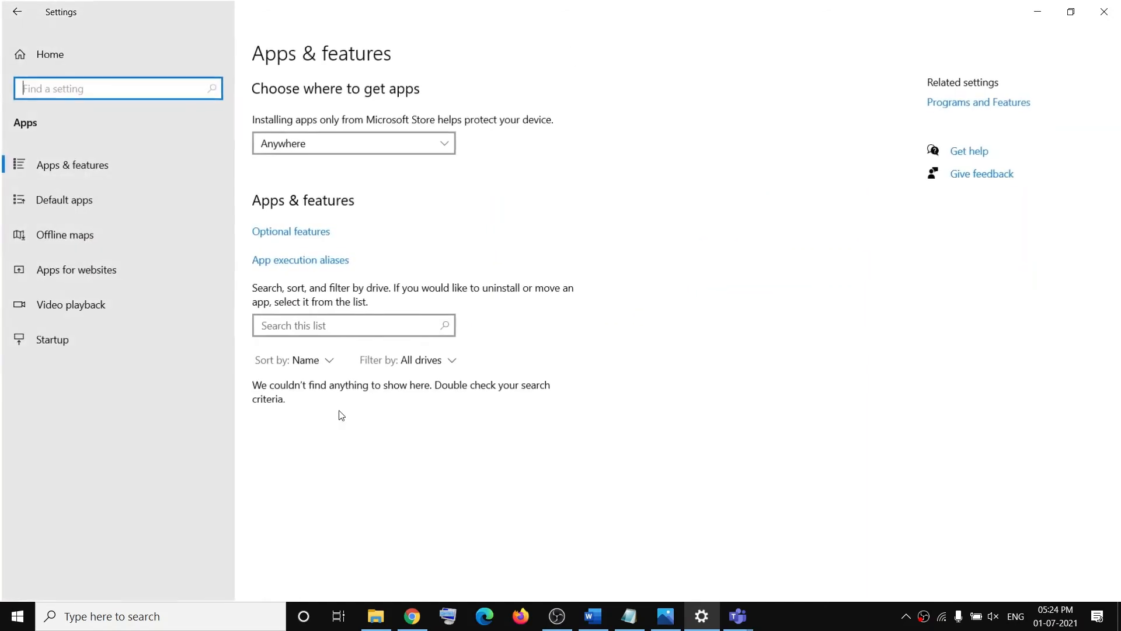
# Search the installed apps for "teams" and show the uninstall options for Microsoft Teams and Teams Machine-Wide Installer.
pyautogui.click(300, 326)
pyautogui.write('teams')
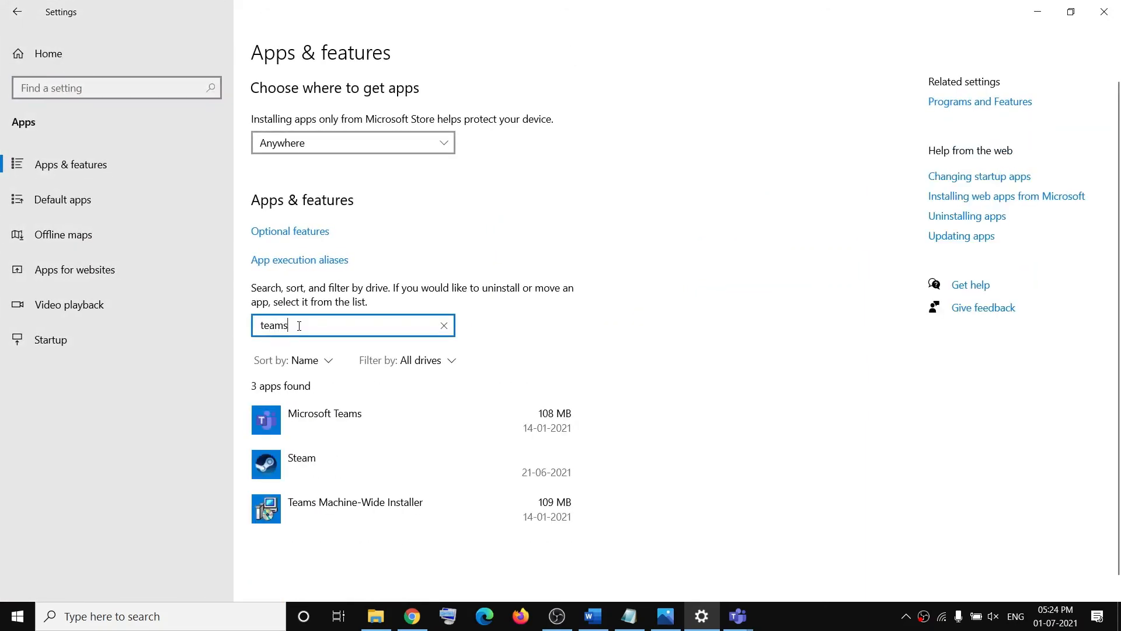
pyautogui.click(353, 419)
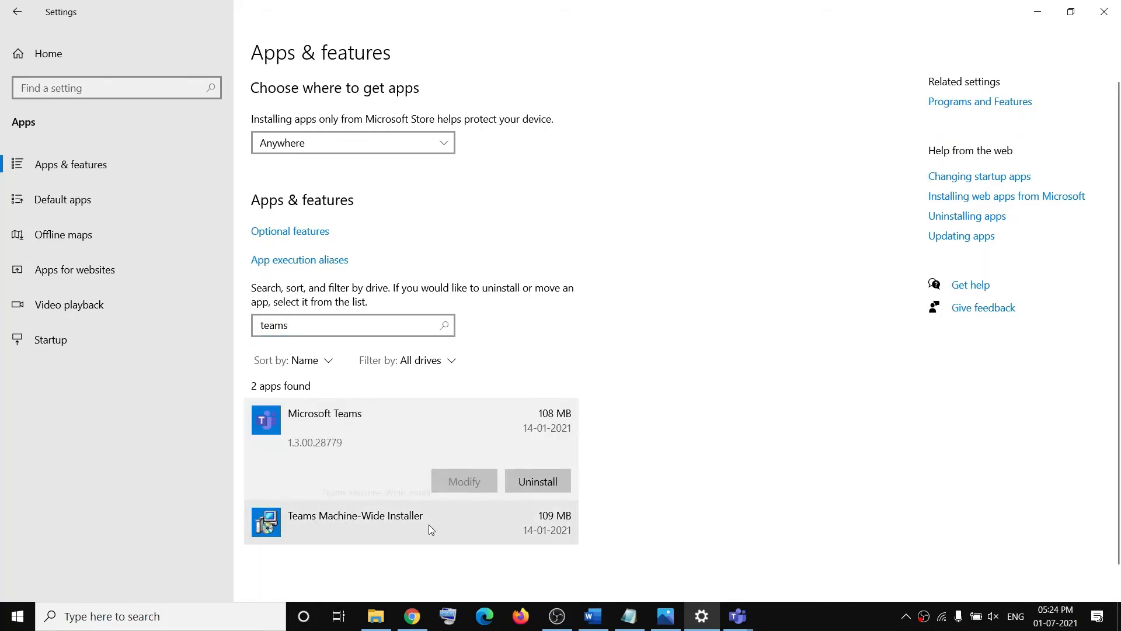
pyautogui.click(371, 528)
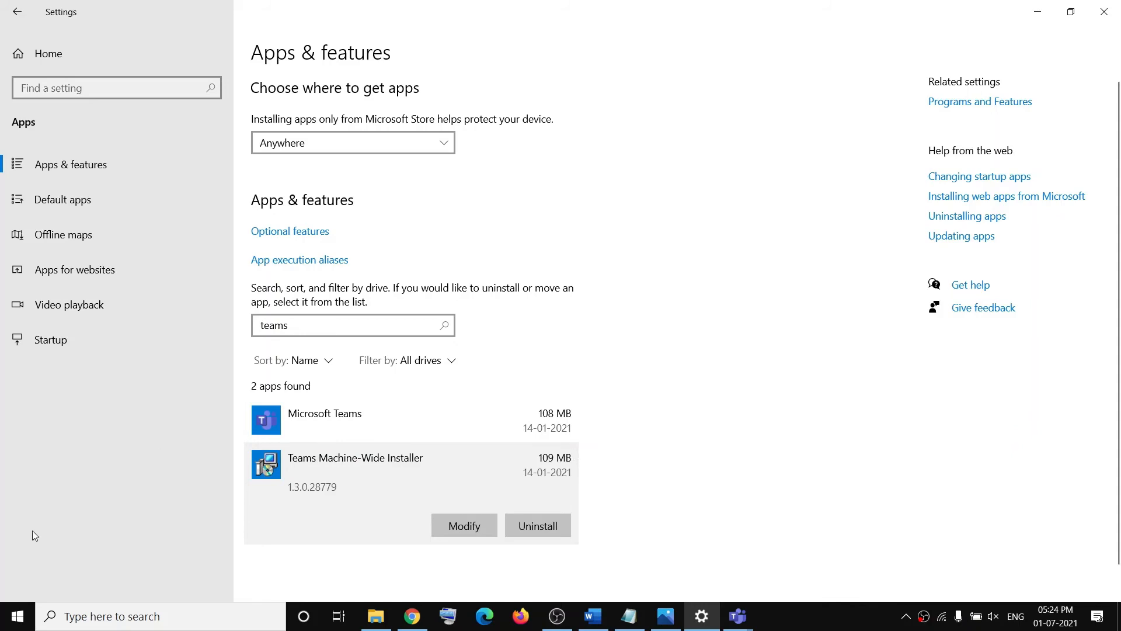
# Show the computer's power options, including Restart.
pyautogui.click(17, 616)
pyautogui.click(18, 584)
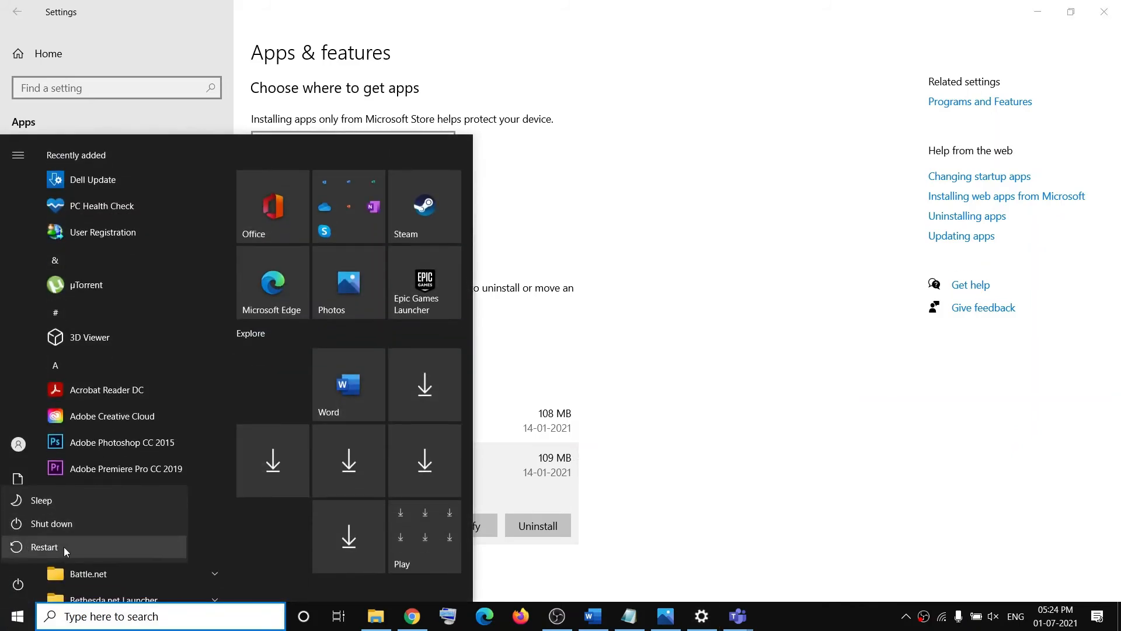
# Switch to the Word notes, highlight the Teams download link under step 3 and follow it to the download page.
pyautogui.click(593, 616)
pyautogui.moveTo(564, 447); pyautogui.dragTo(230, 403)
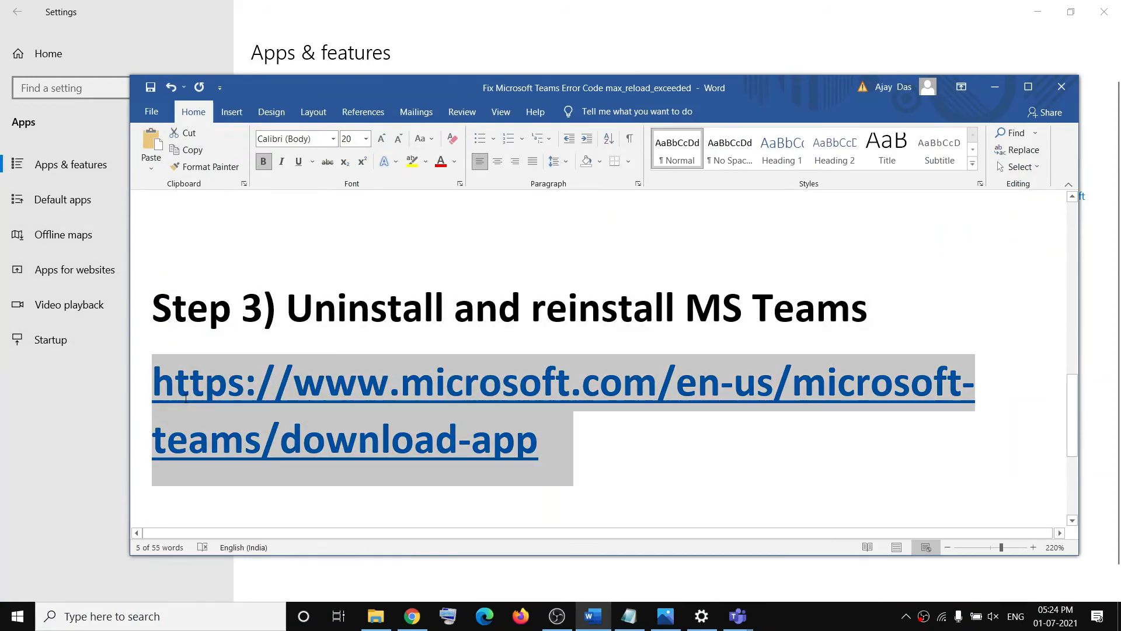
pyautogui.keyDown('ctrl'); pyautogui.click(229, 403); pyautogui.keyUp('ctrl')
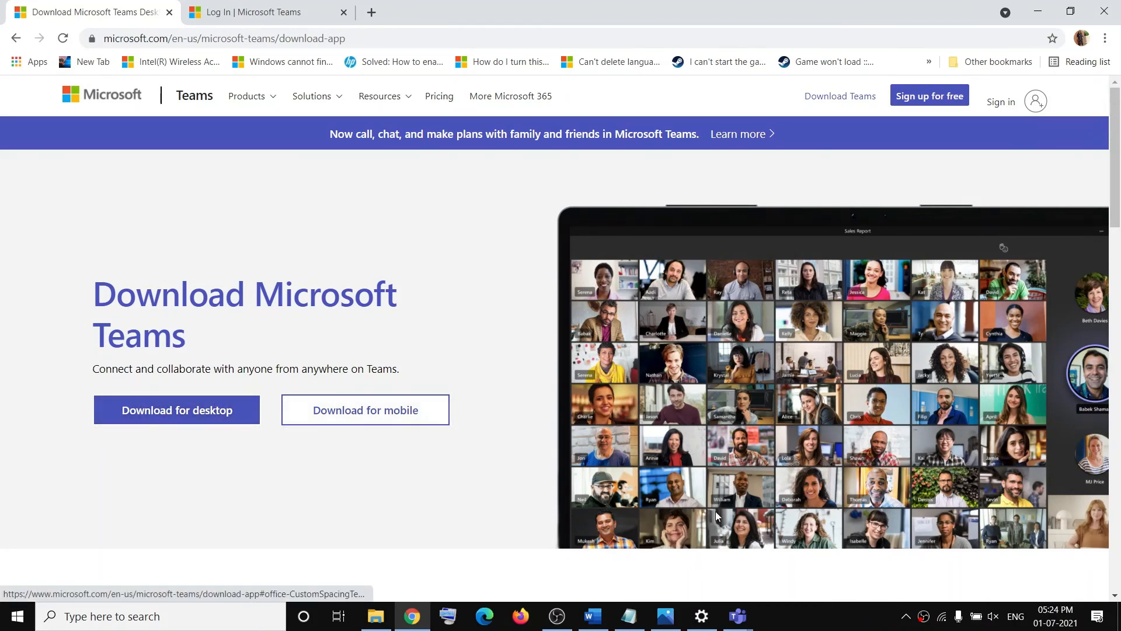
# Highlight step 4, "Use the web version of MS Teams", in the Word notes and show the Microsoft Teams log-in page in Chrome.
pyautogui.click(592, 616)
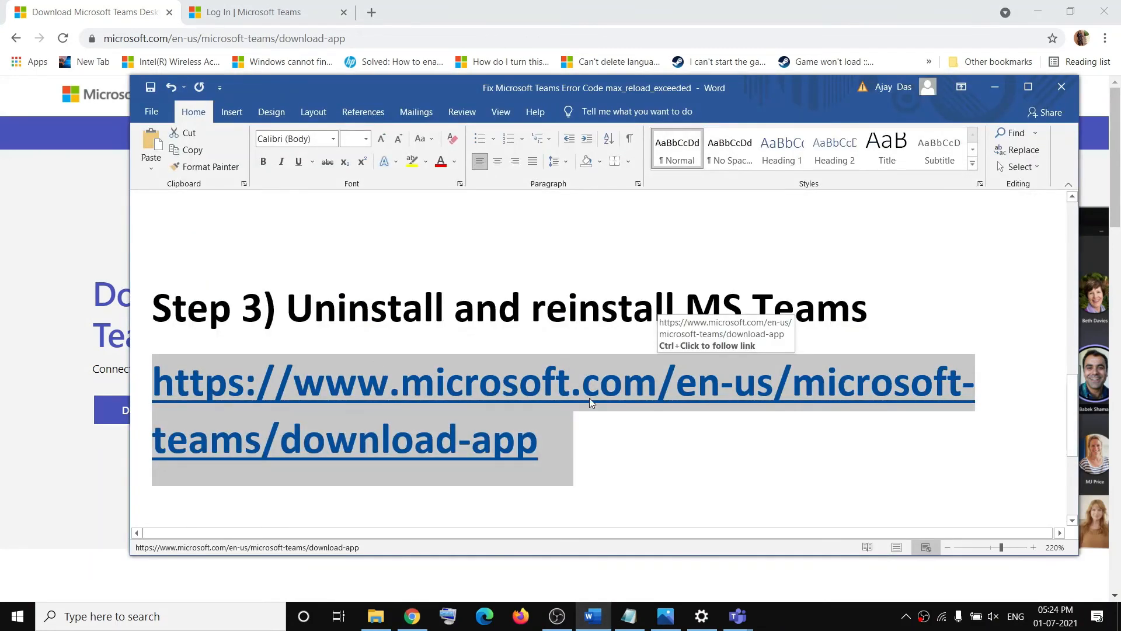
pyautogui.scroll(-4, 589, 400)
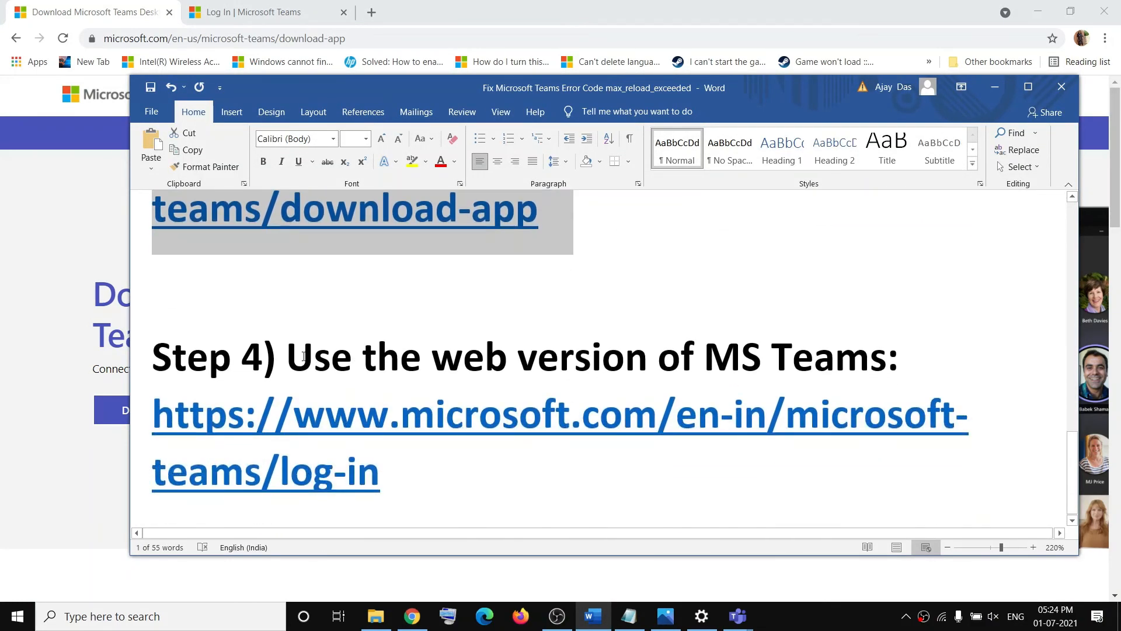
pyautogui.moveTo(303, 357); pyautogui.dragTo(887, 358)
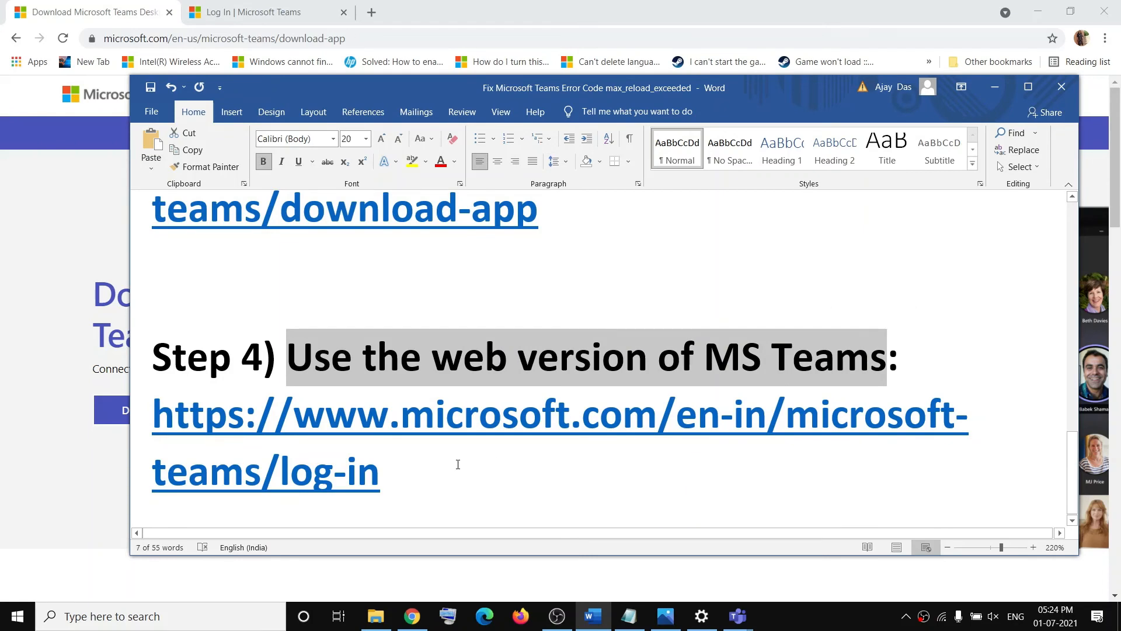
pyautogui.tripleClick(458, 464)
pyautogui.click(258, 13)
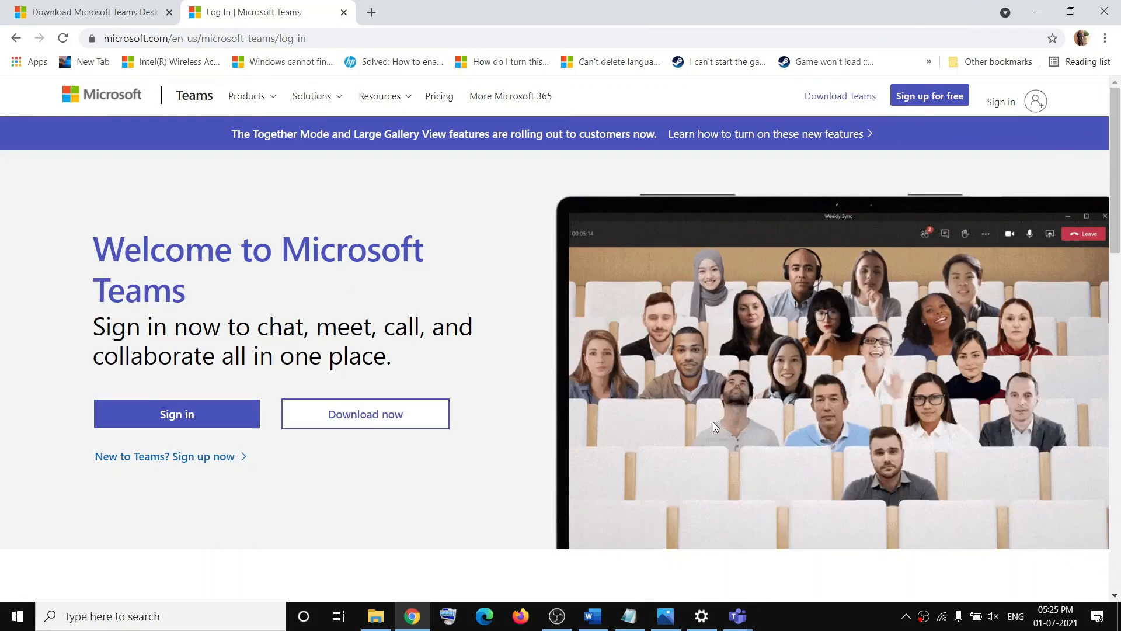
pyautogui.rightClick(814, 618)
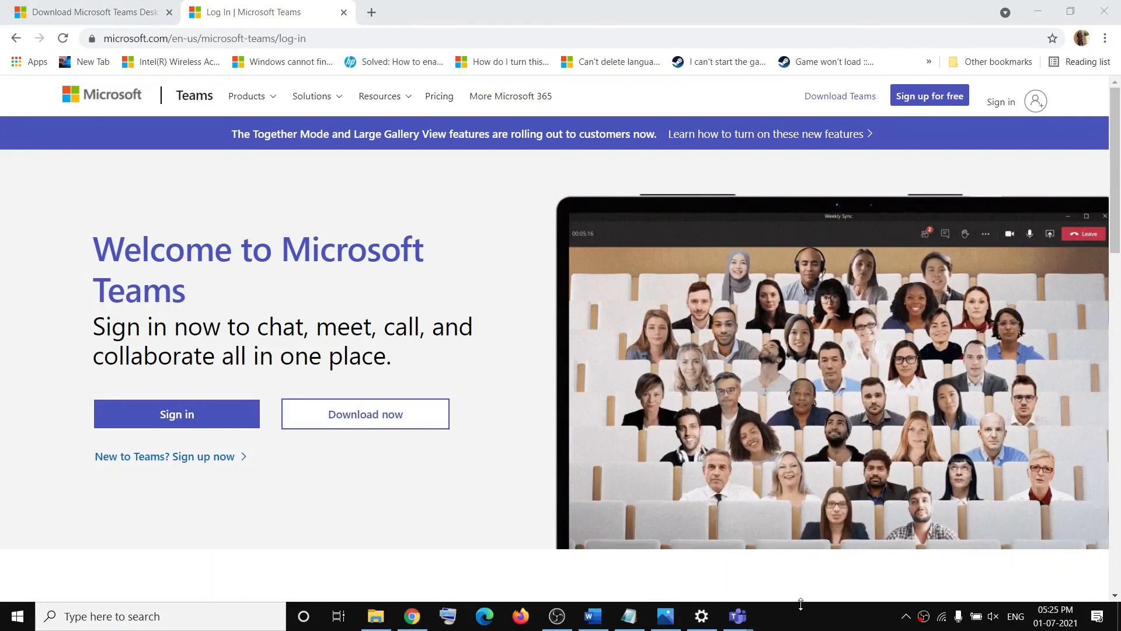